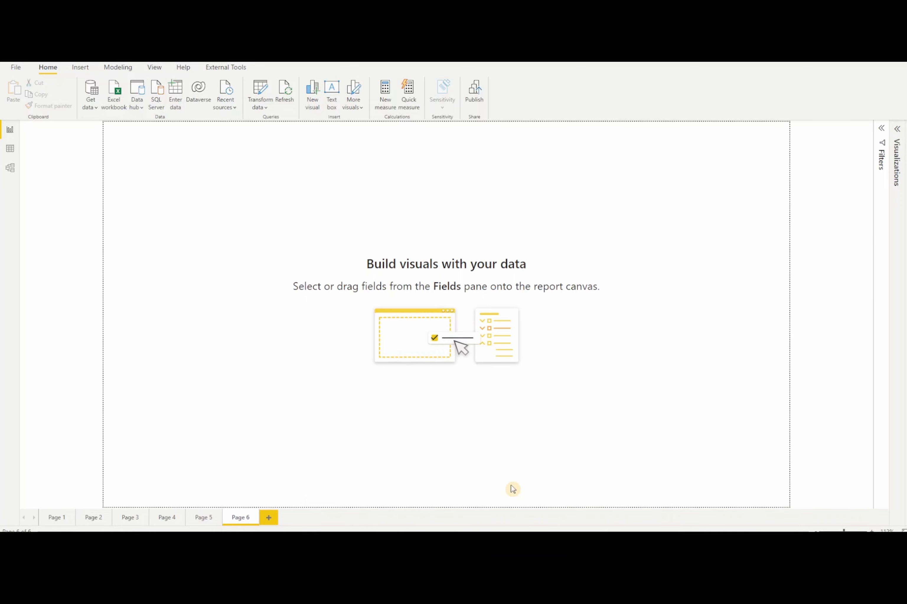
- Insert a stacked column chart on Page 6, enlarge it and move it toward the middle of the page
click(897, 130)
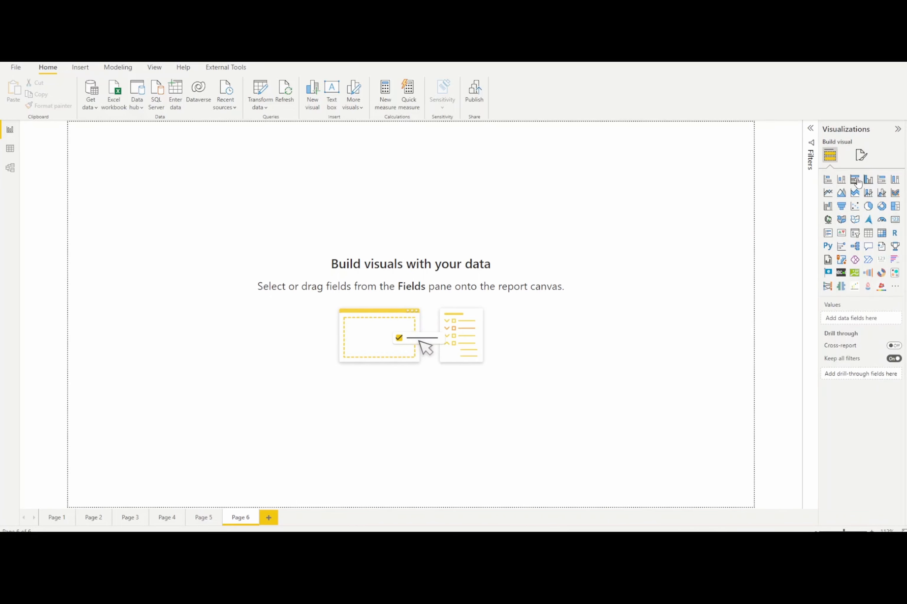
click(842, 180)
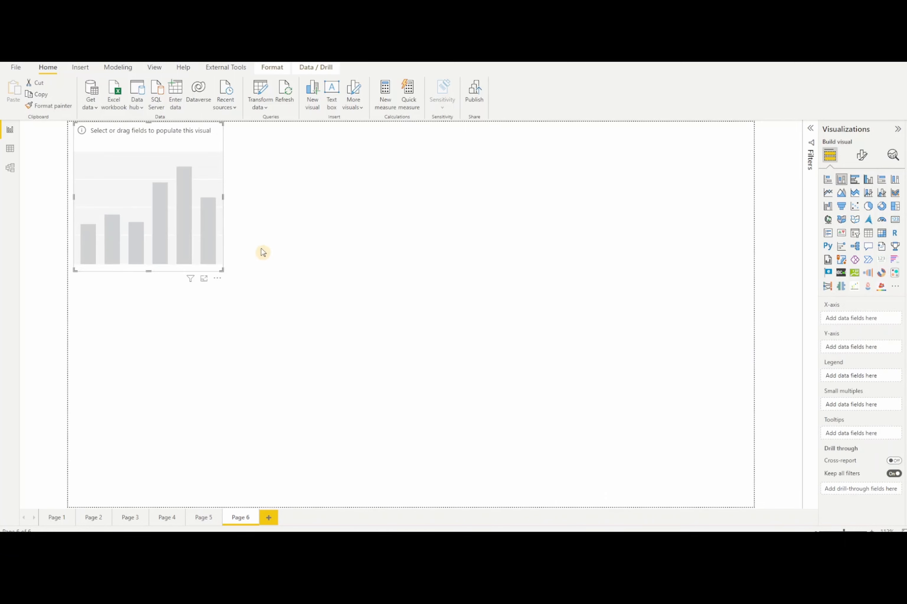
drag(233, 272, 454, 382)
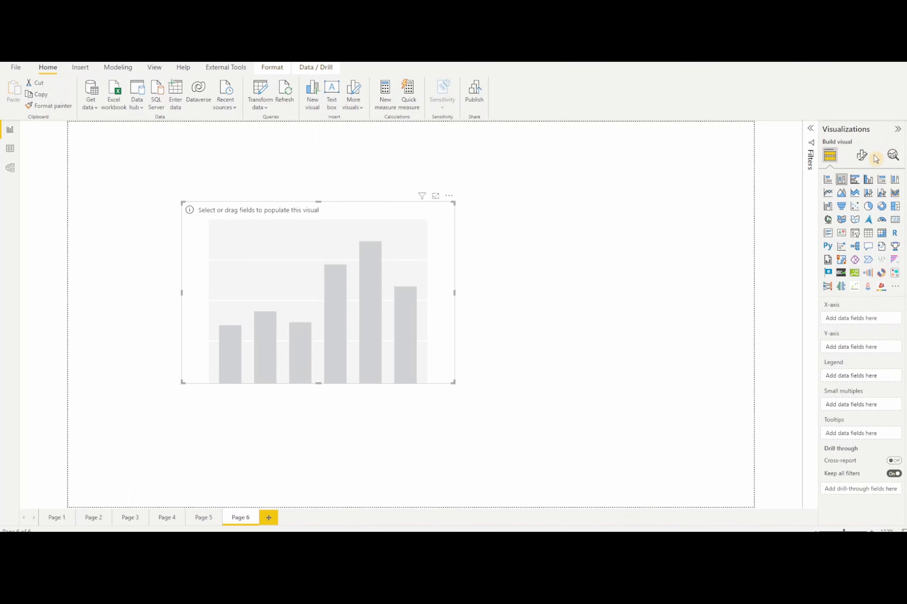
- Plot Qty on the Y-axis against Country on the X-axis, and enlarge the chart to fit more columns
click(905, 129)
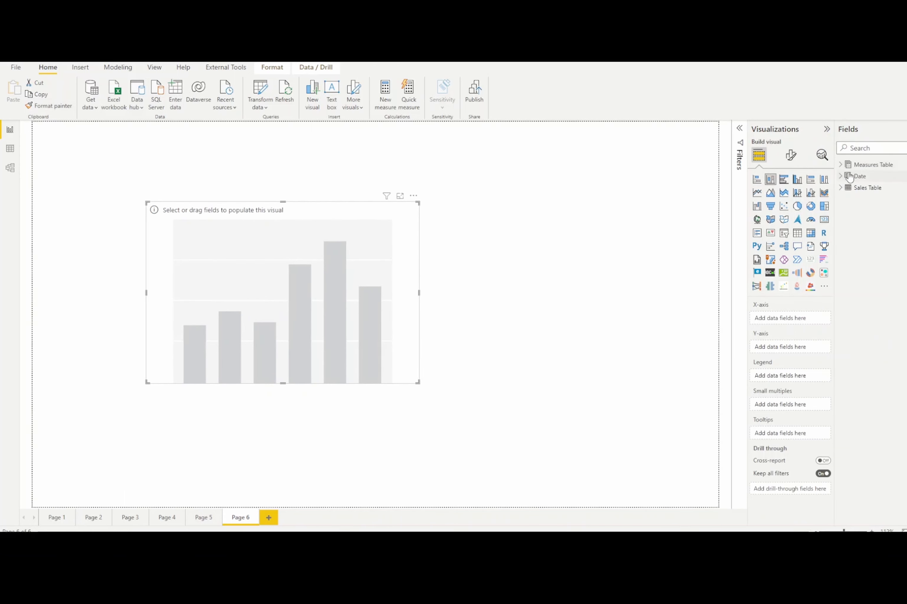
click(862, 150)
text(coun)
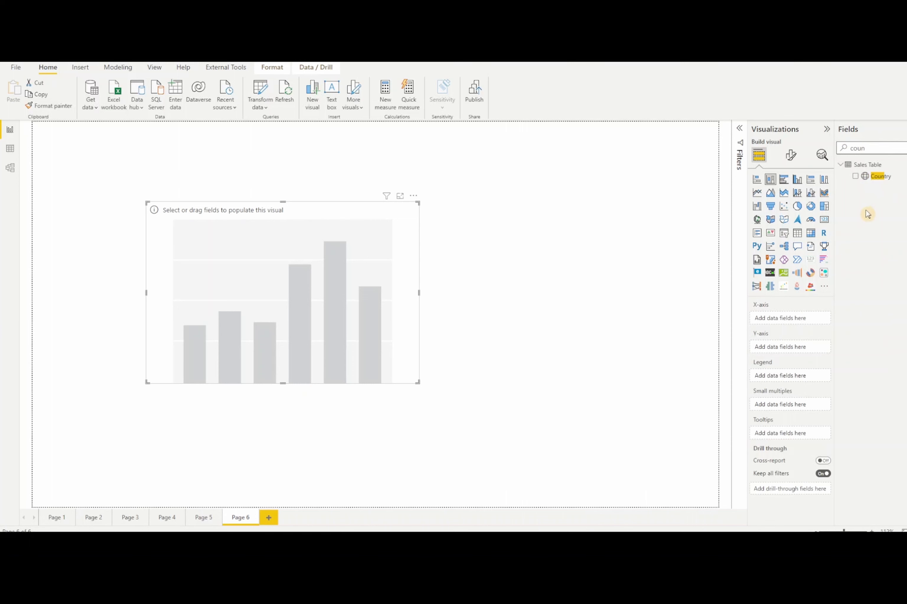
click(855, 176)
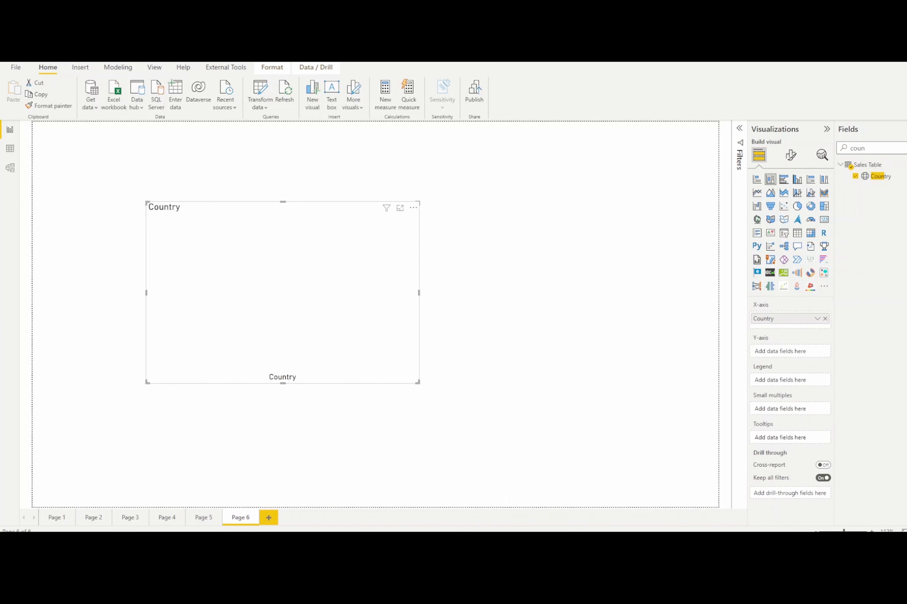
click(906, 149)
text(qty)
click(855, 176)
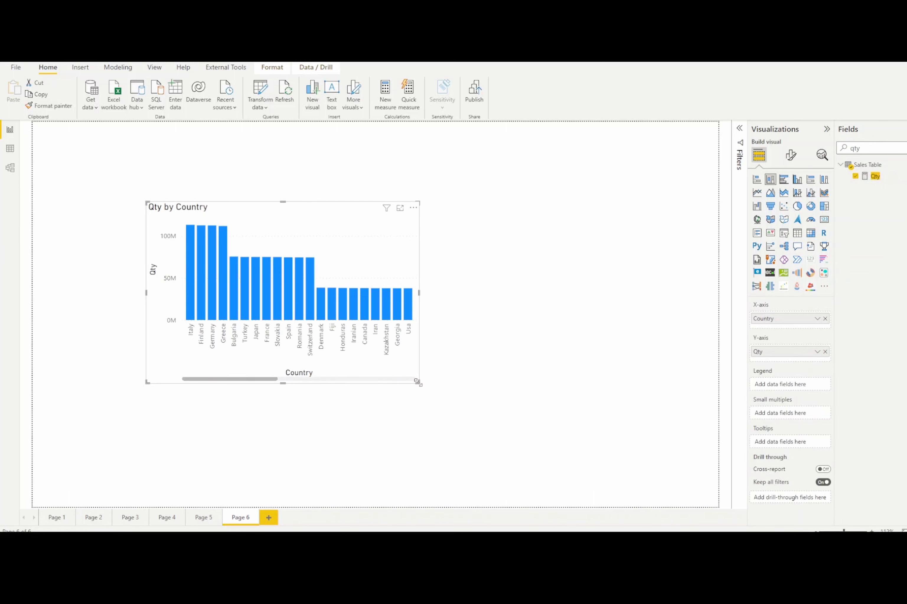
drag(417, 382, 538, 439)
- Turn off the titles of both the X-axis and the Y-axis in the column chart
click(791, 155)
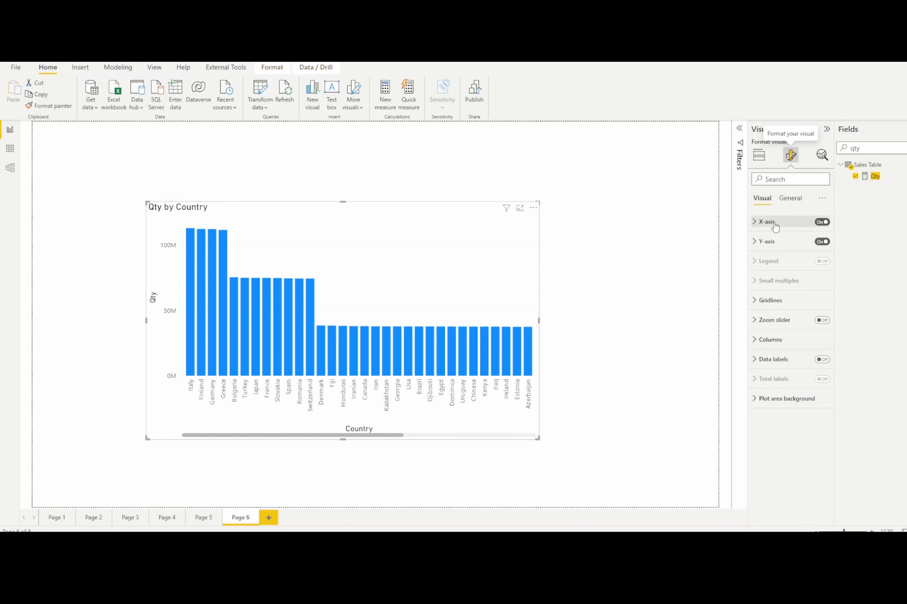
click(772, 179)
text(t)
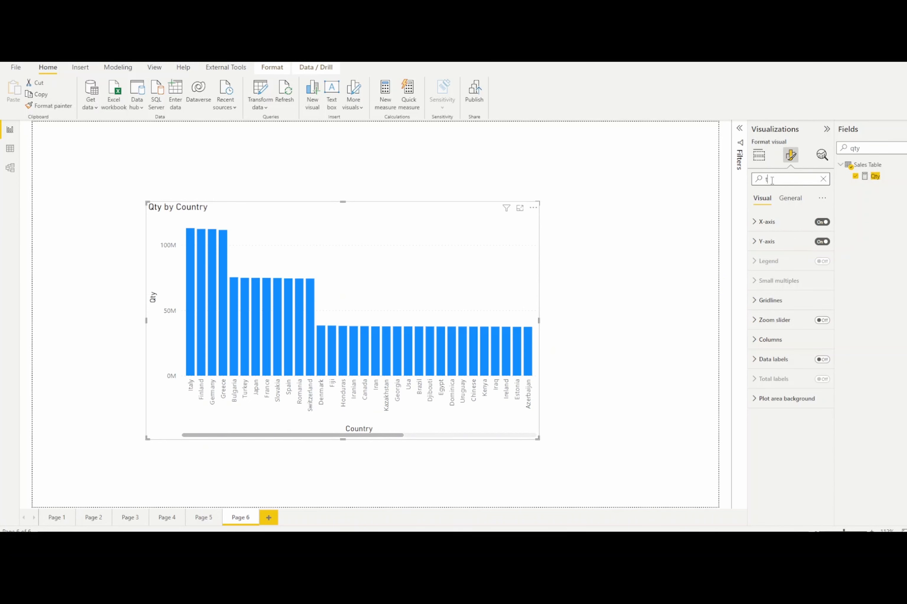
text(it)
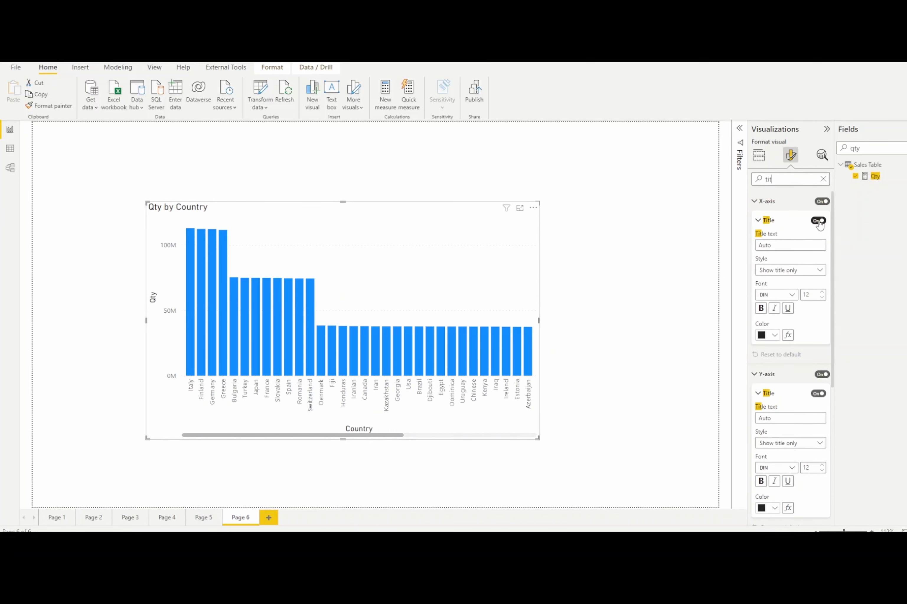
click(818, 221)
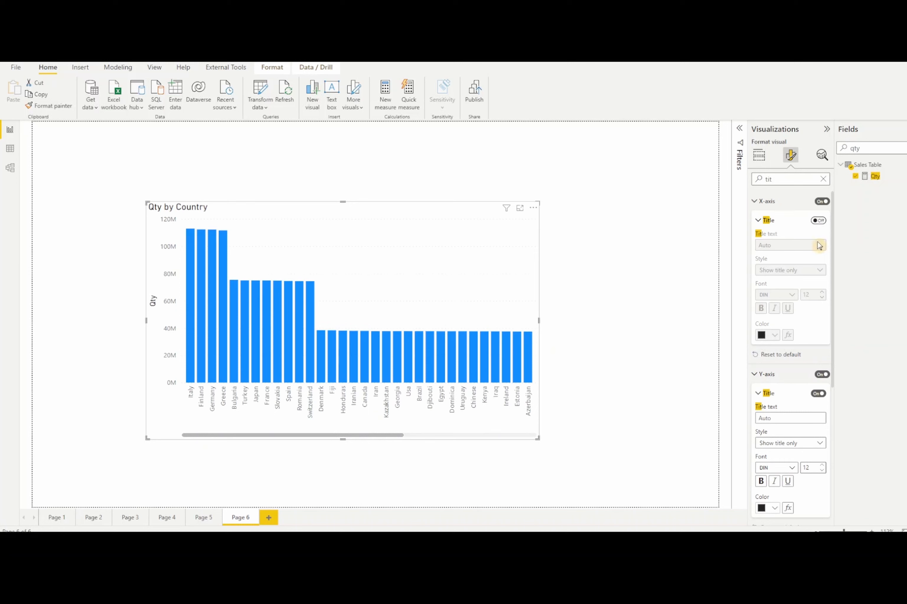
click(819, 394)
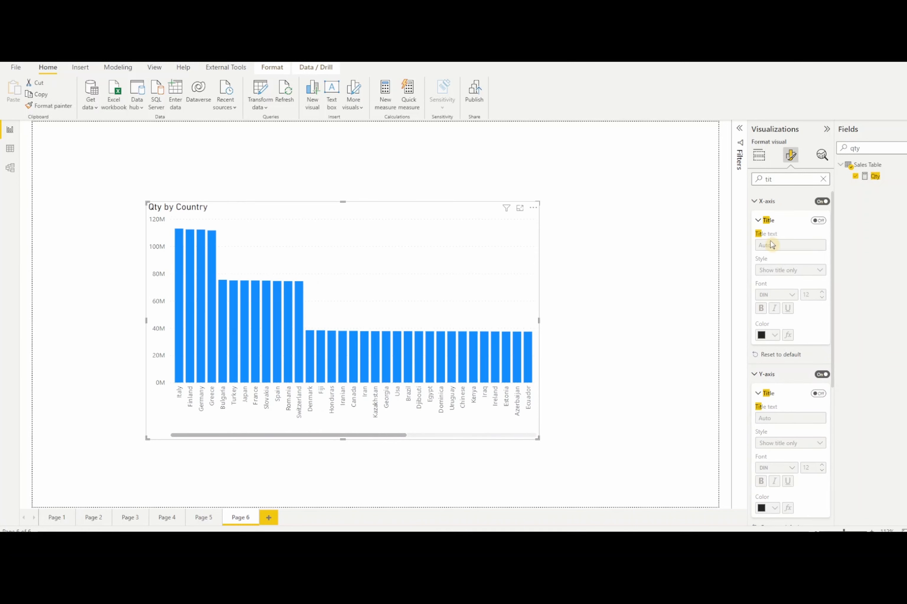
click(823, 179)
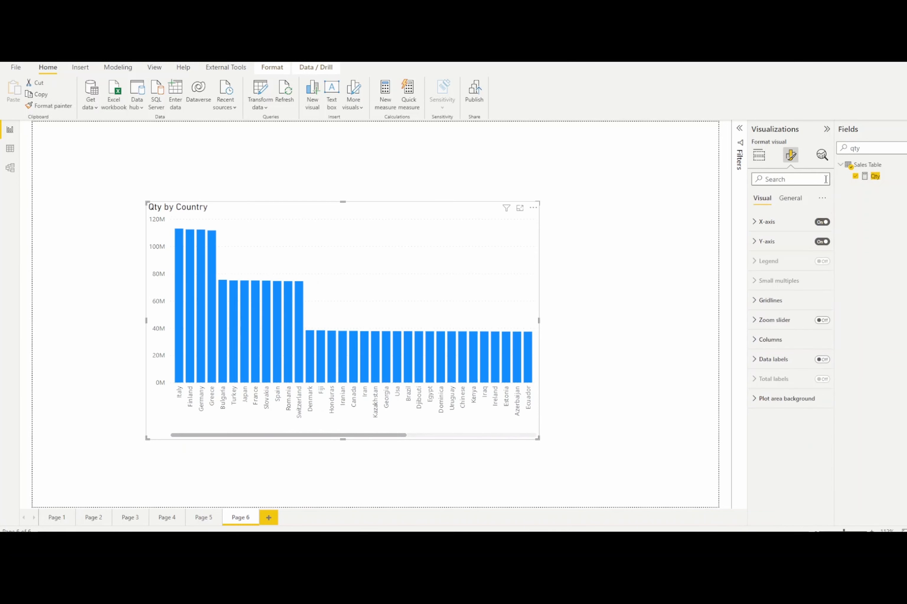
- Hide the chart's Y-axis and turn on data labels for the columns
click(822, 242)
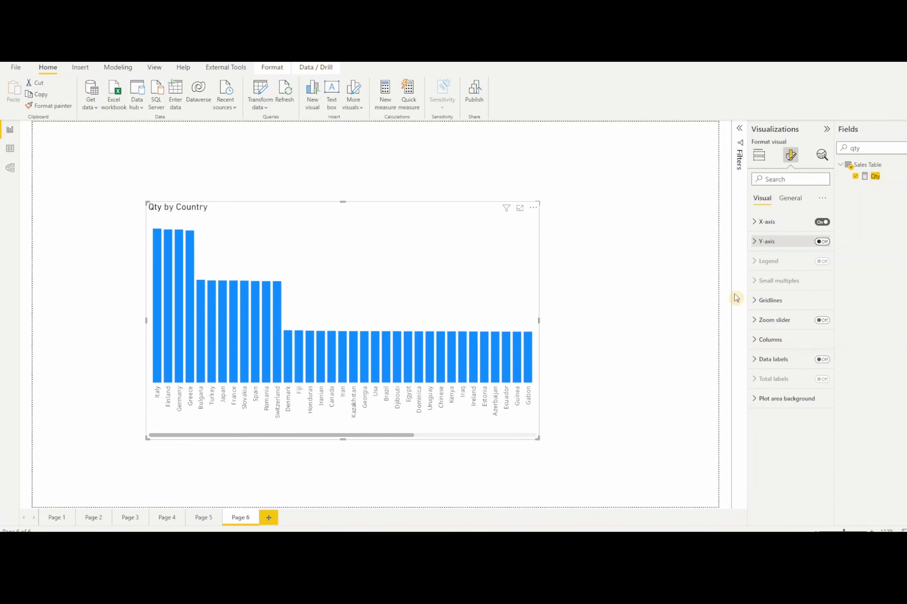
click(822, 359)
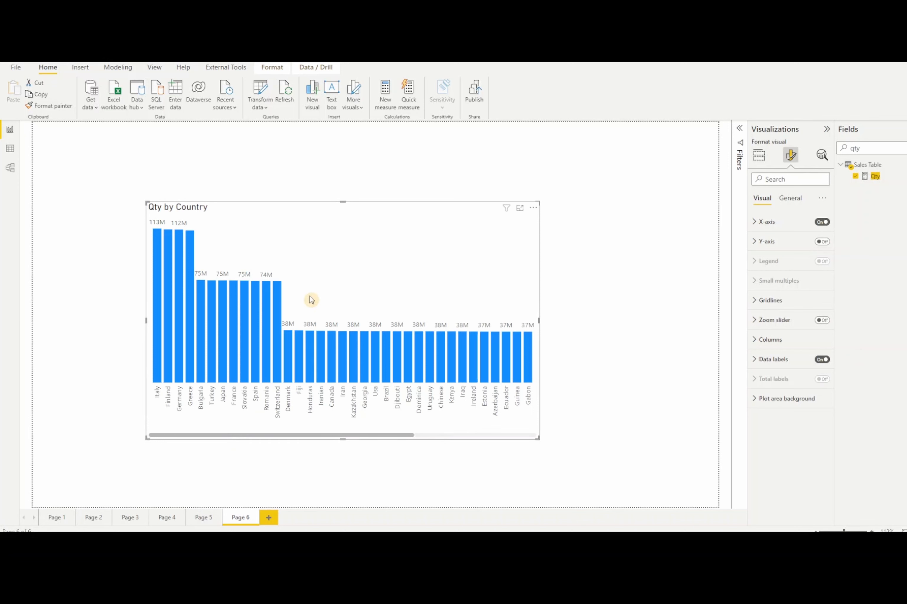
- Change the chart title to "Quantity sold by Country" and make it centered and bold
click(790, 199)
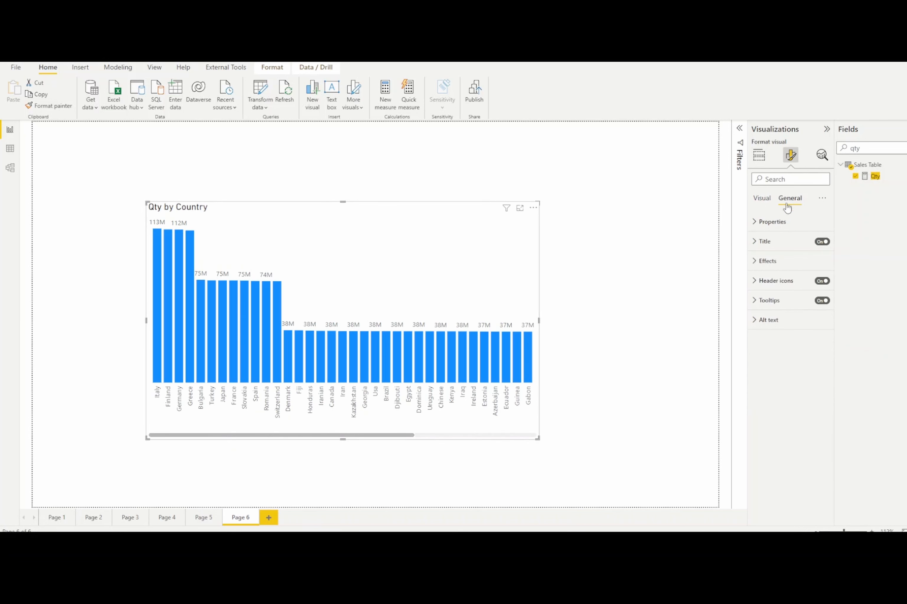
click(764, 242)
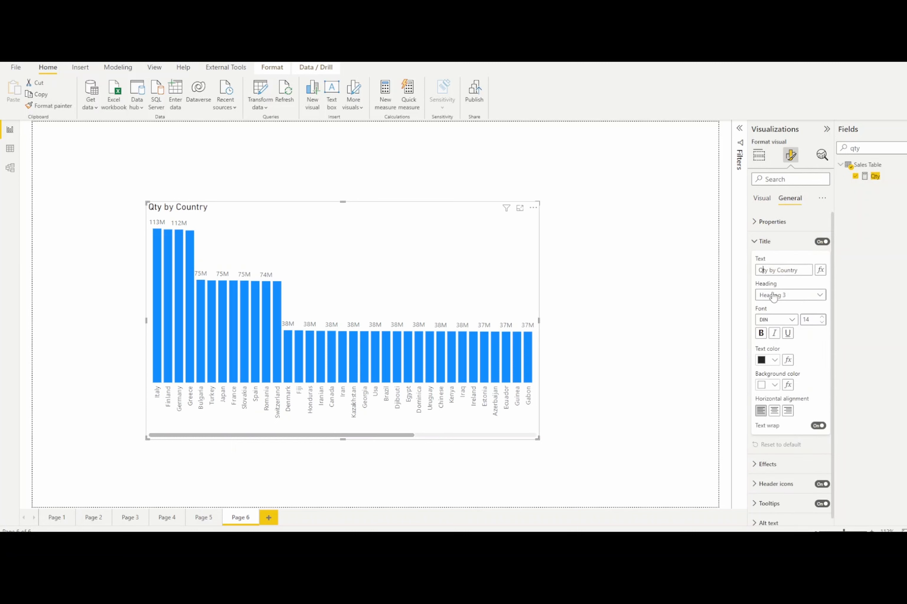
click(774, 411)
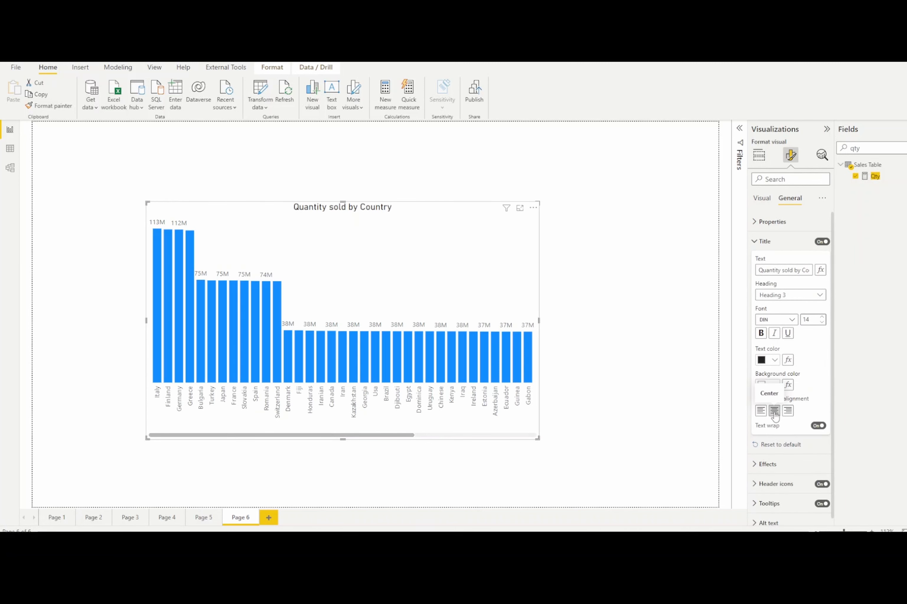
click(760, 334)
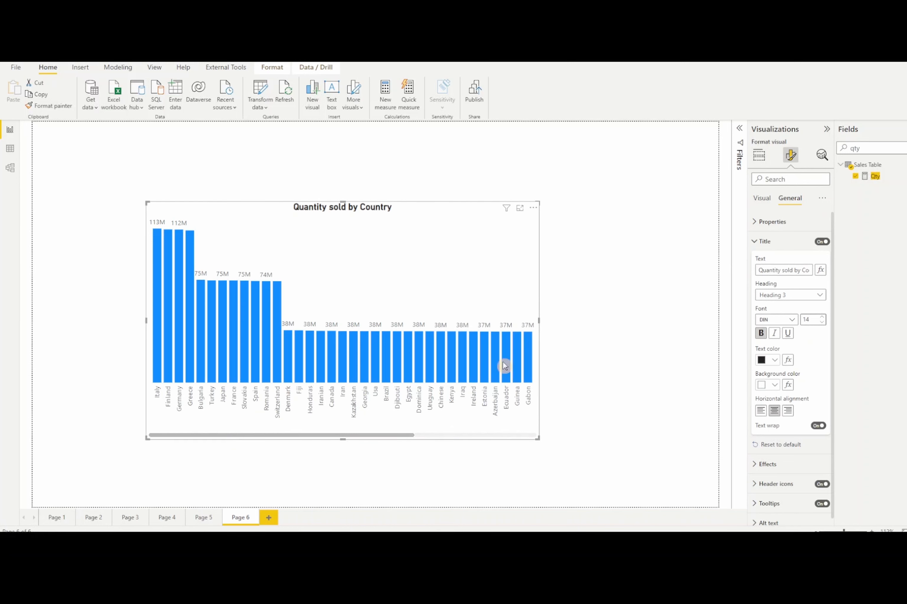
- Filter the chart's Country field with a Top N filter showing the top 5 by Qty
click(739, 130)
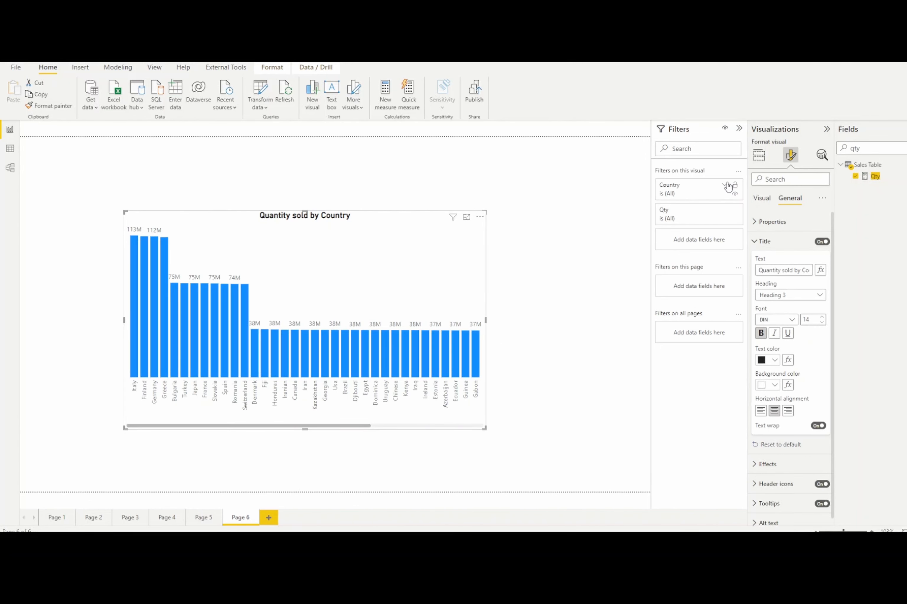
click(726, 185)
click(735, 218)
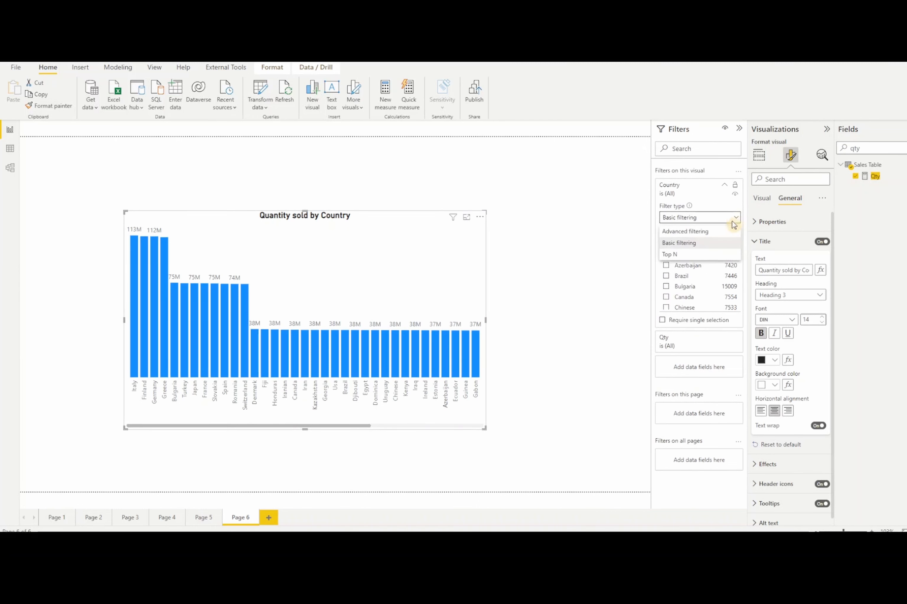
click(718, 254)
click(716, 244)
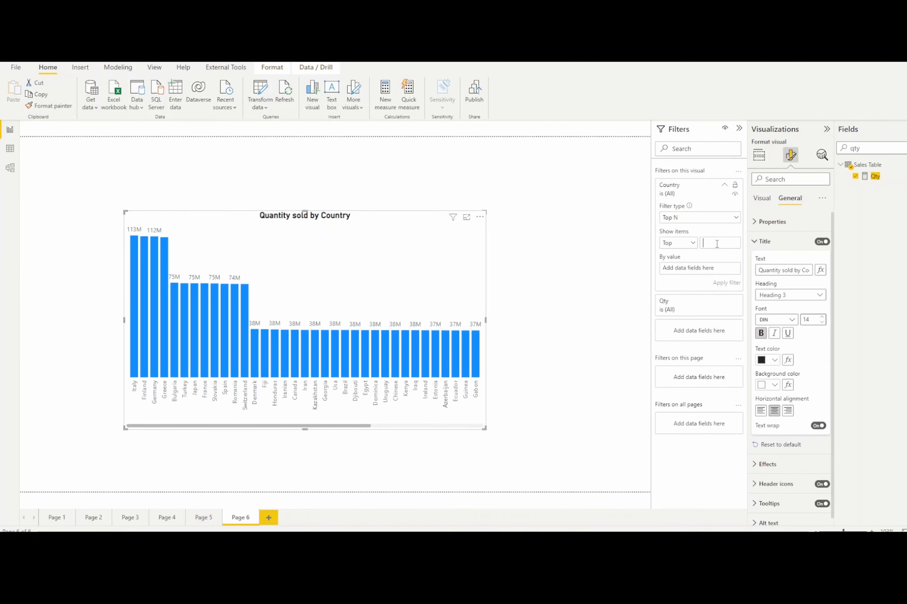
text(5)
drag(875, 176, 706, 269)
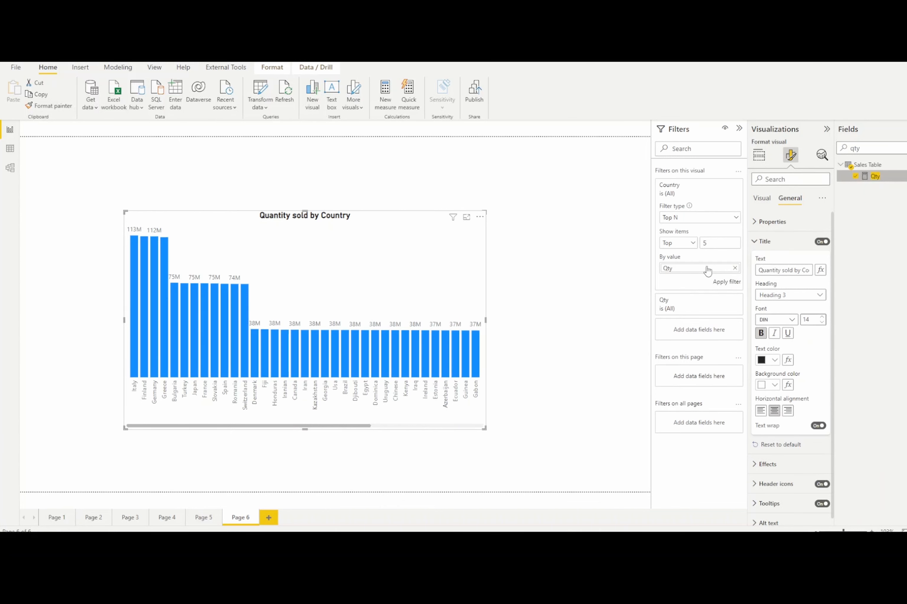
click(724, 283)
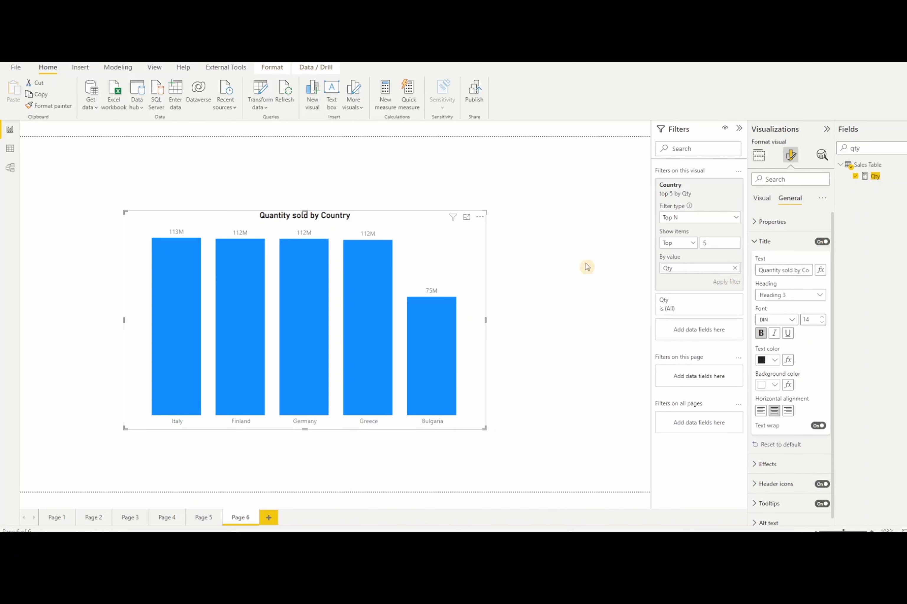
- Clear the field search, collapse the Filters, Visualizations and Fields panes, and deselect the chart
click(739, 129)
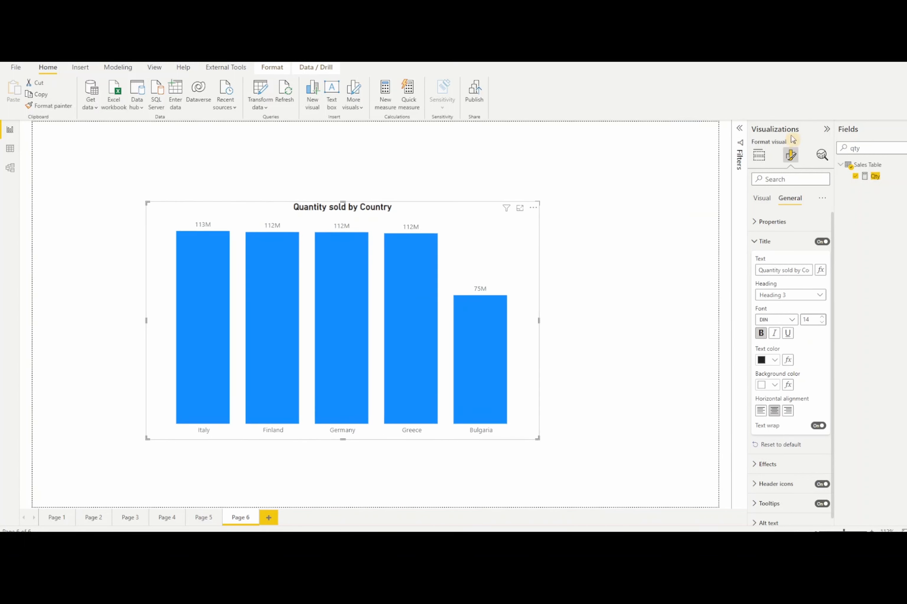
click(827, 129)
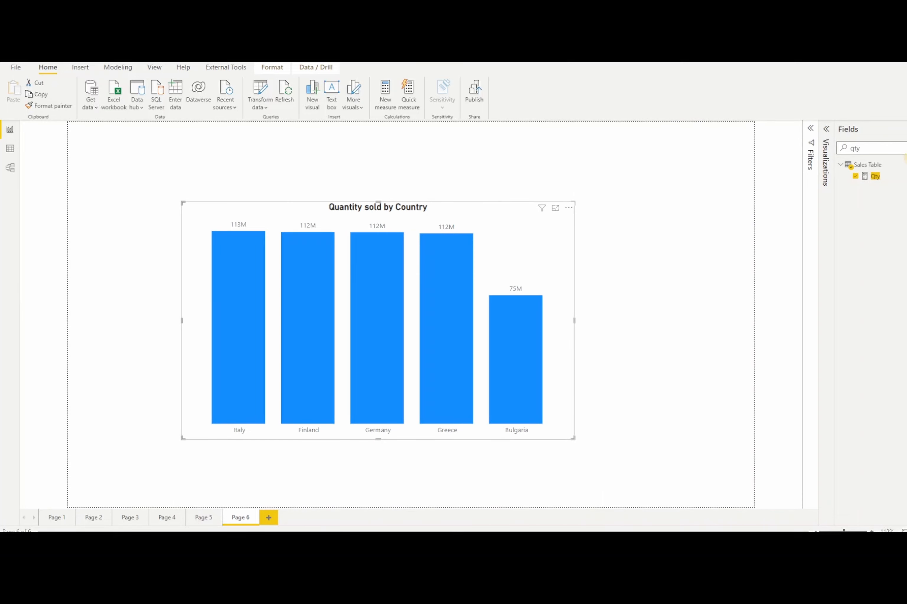
key(BackSpace)
key(BackSpace)
key(BackSpace)
click(906, 129)
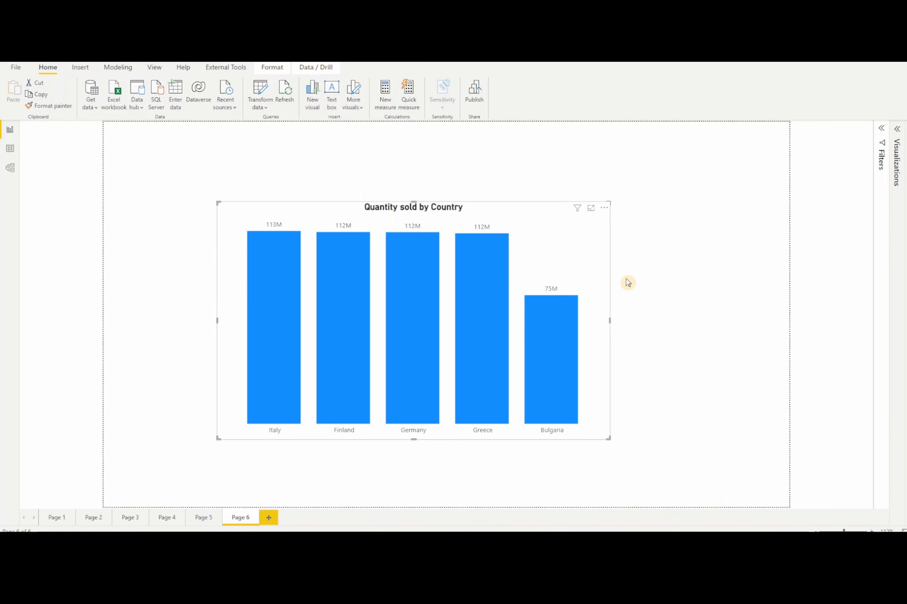
click(722, 339)
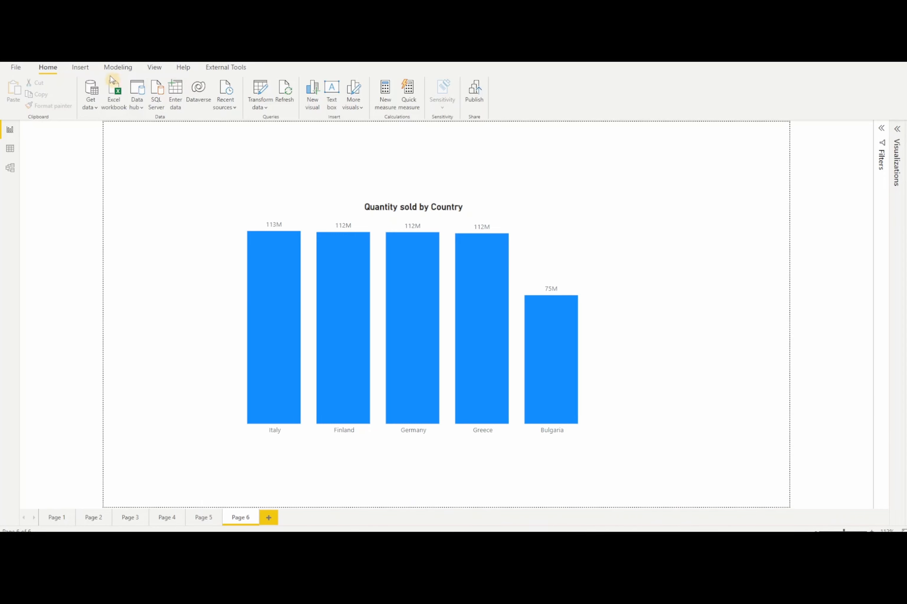
click(85, 69)
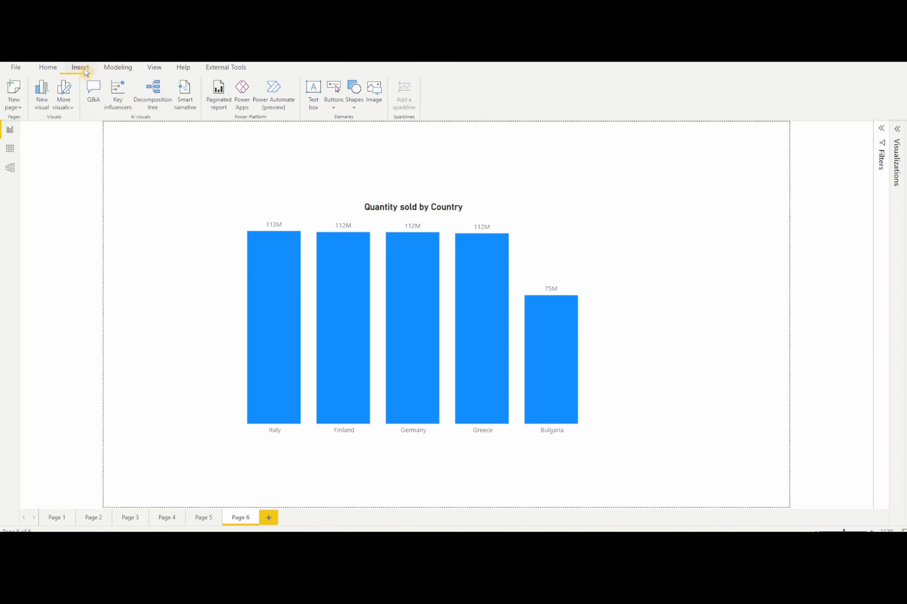
click(334, 106)
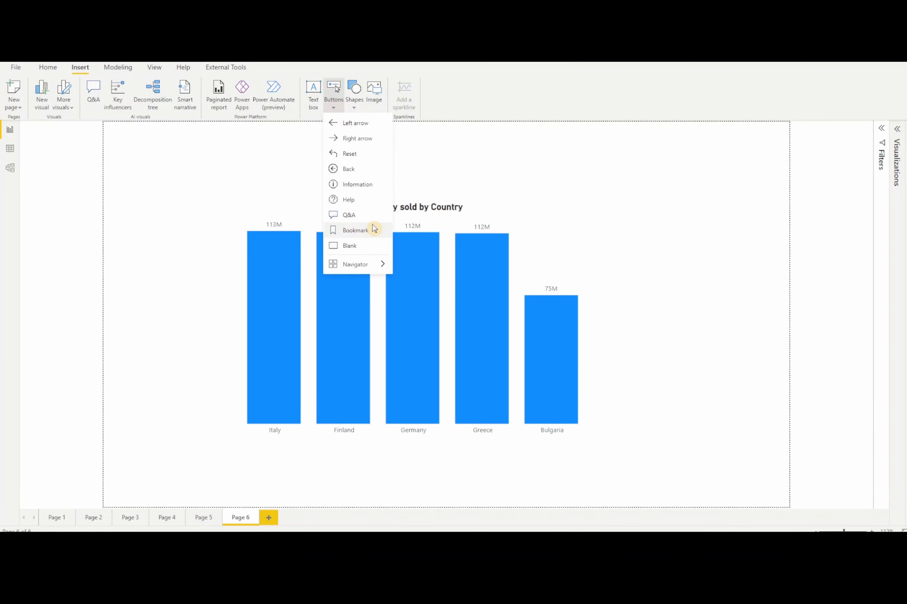
click(662, 203)
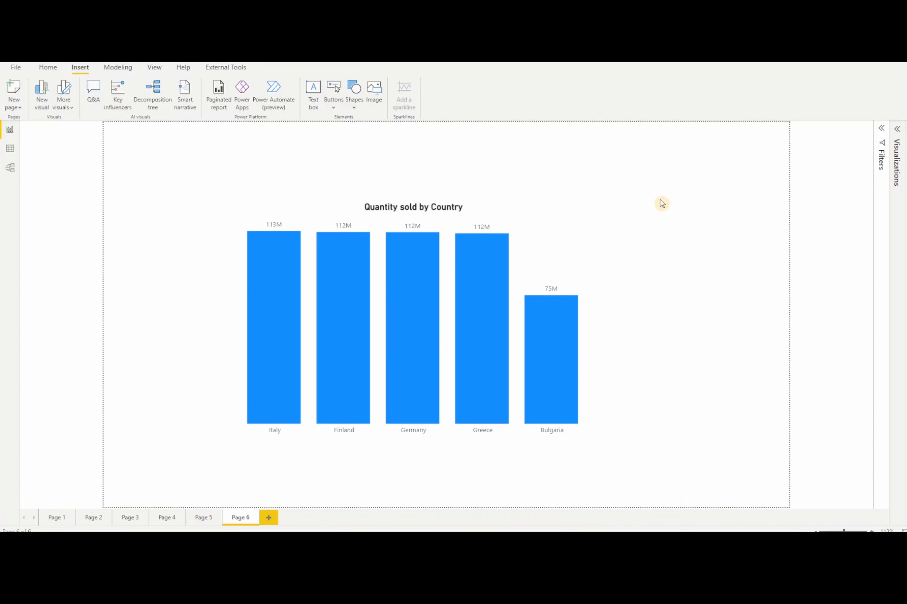
- Open the column chart's general format settings and search the format options for "help"
click(560, 237)
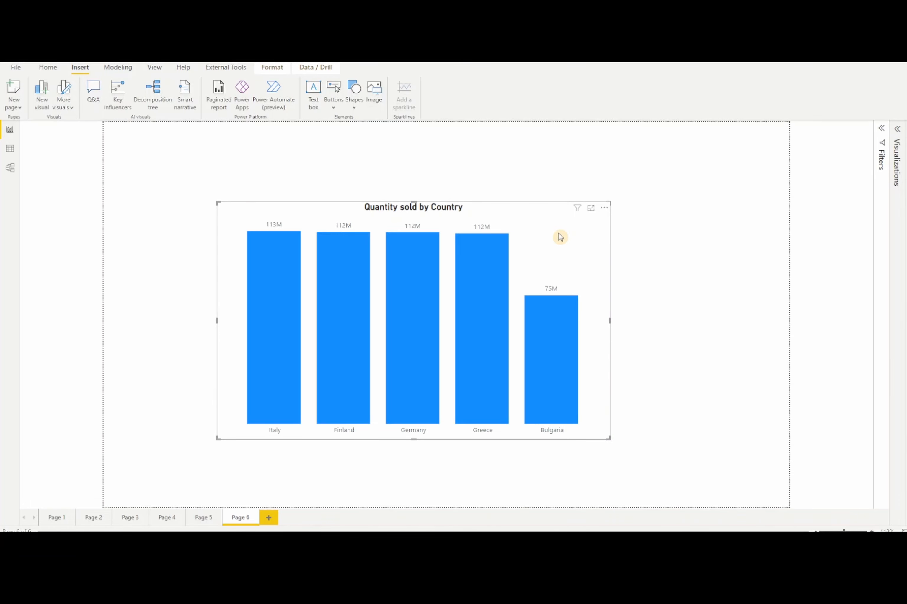
click(897, 136)
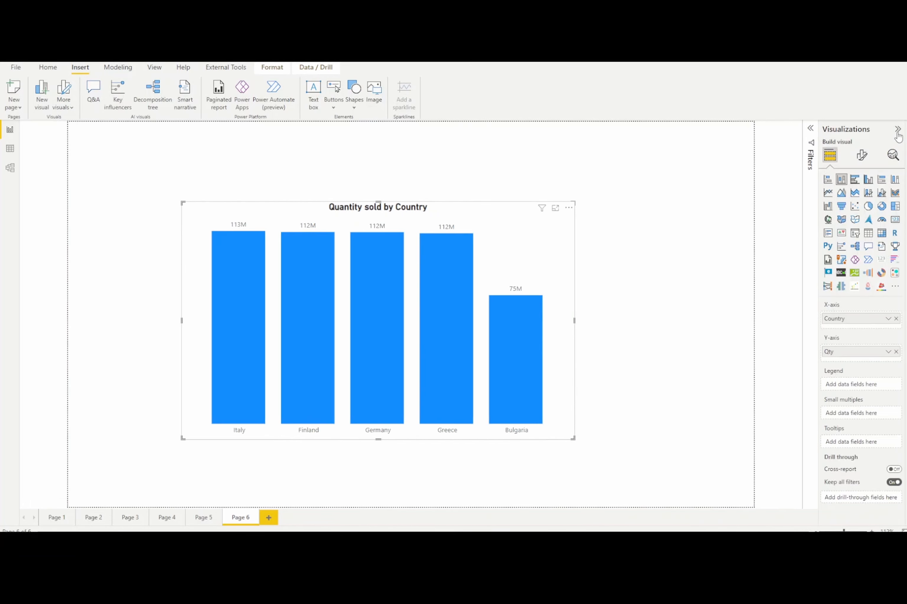
click(861, 156)
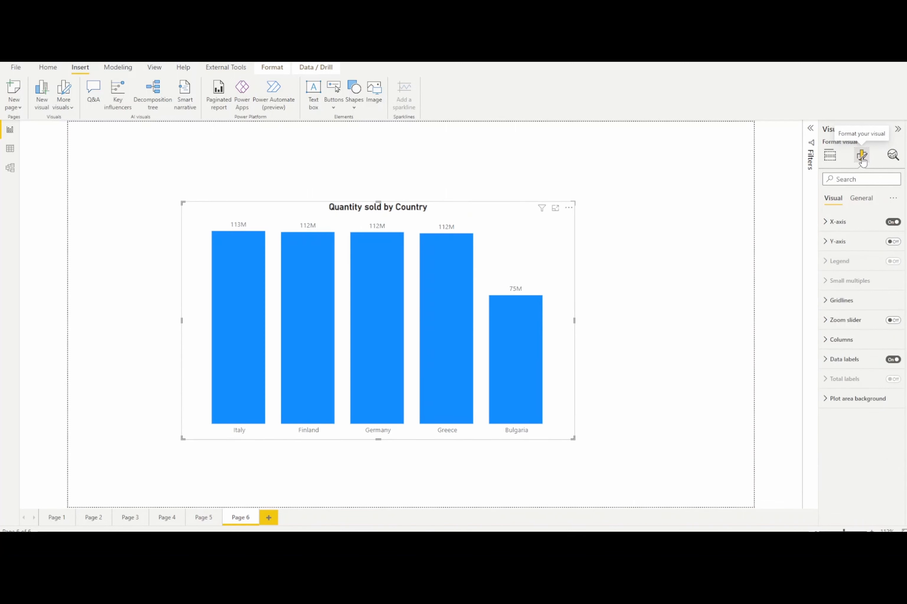
click(857, 201)
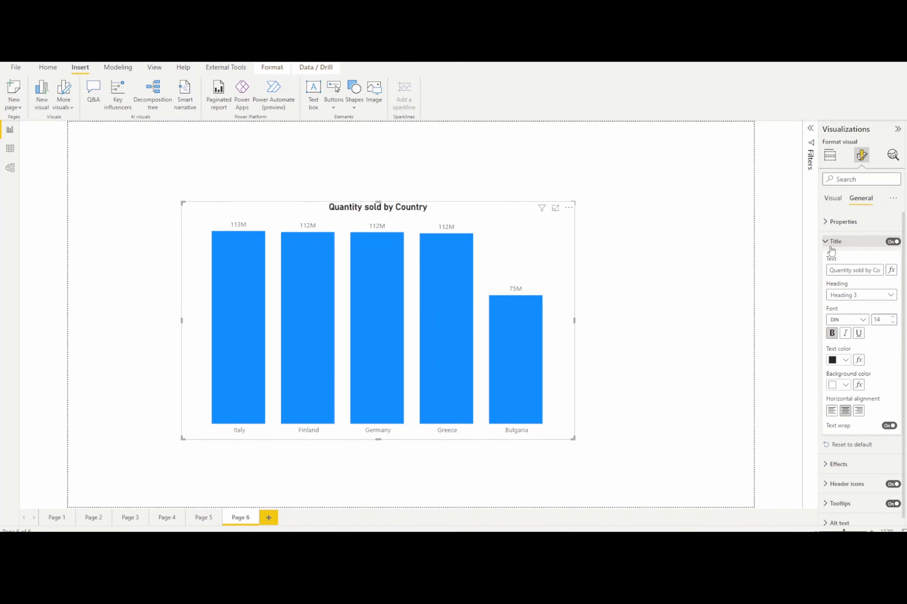
click(847, 179)
text(help)
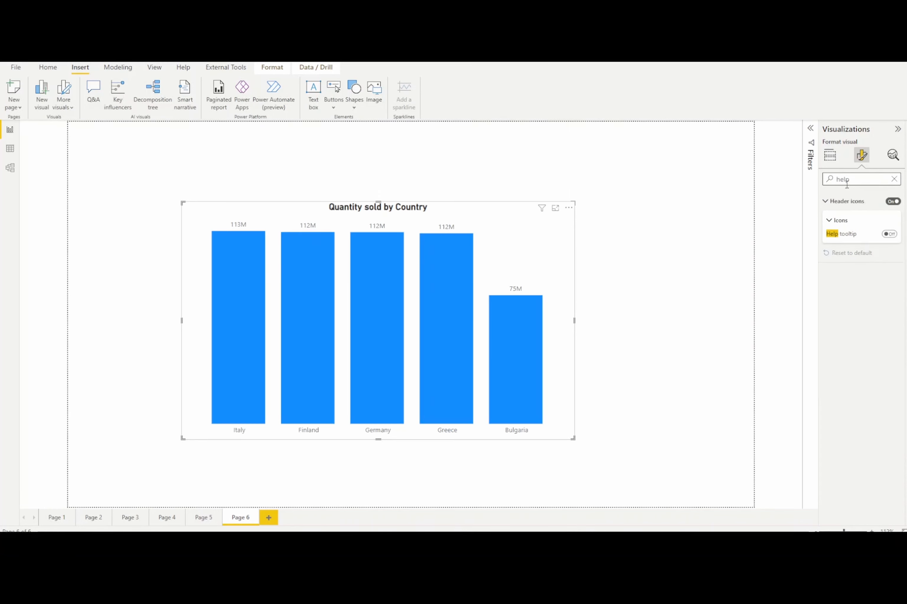
click(893, 180)
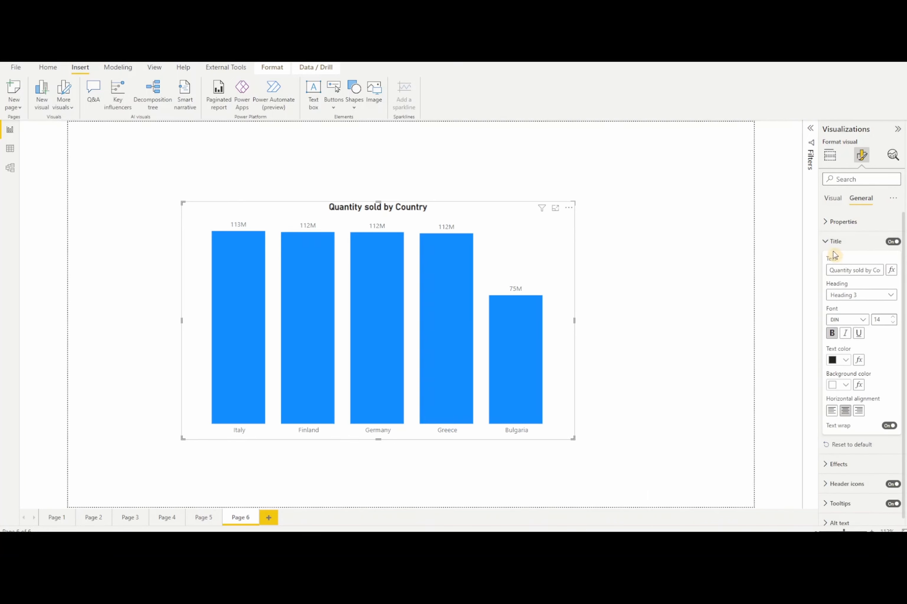
- Turn on the Help tooltip icon in the chart's header icons and bring up its Help tooltip settings
click(826, 243)
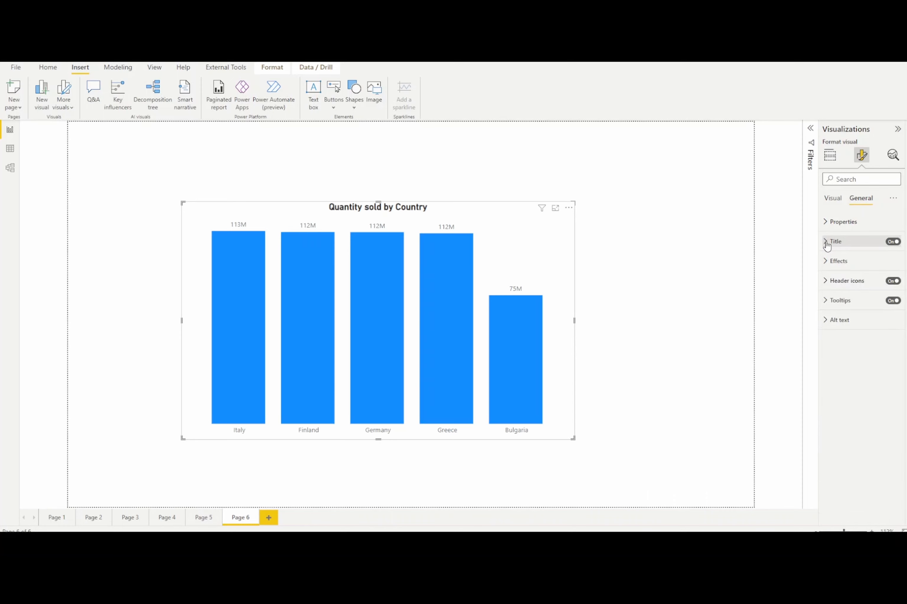
click(825, 282)
scroll(864, 380, down, 5)
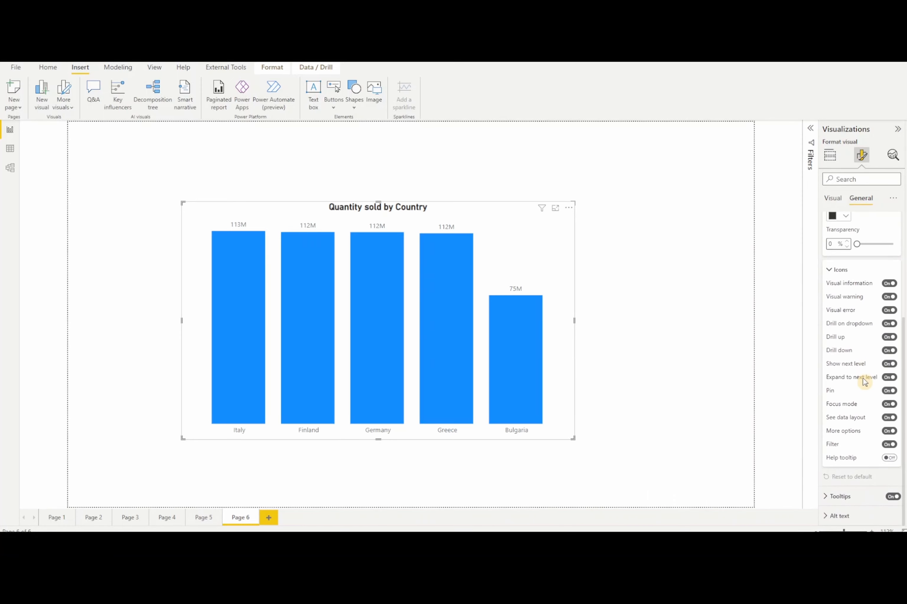
click(890, 459)
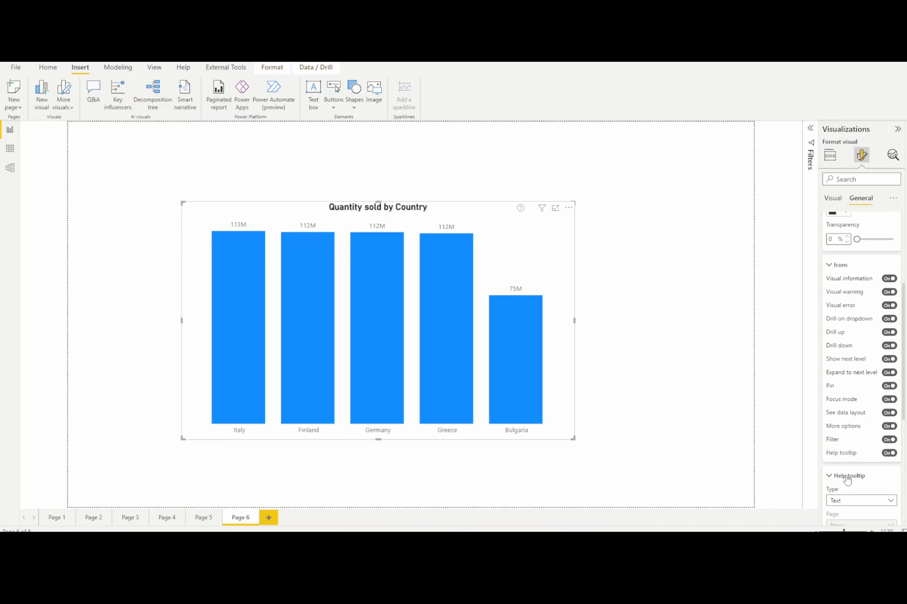
scroll(846, 479, down, 6)
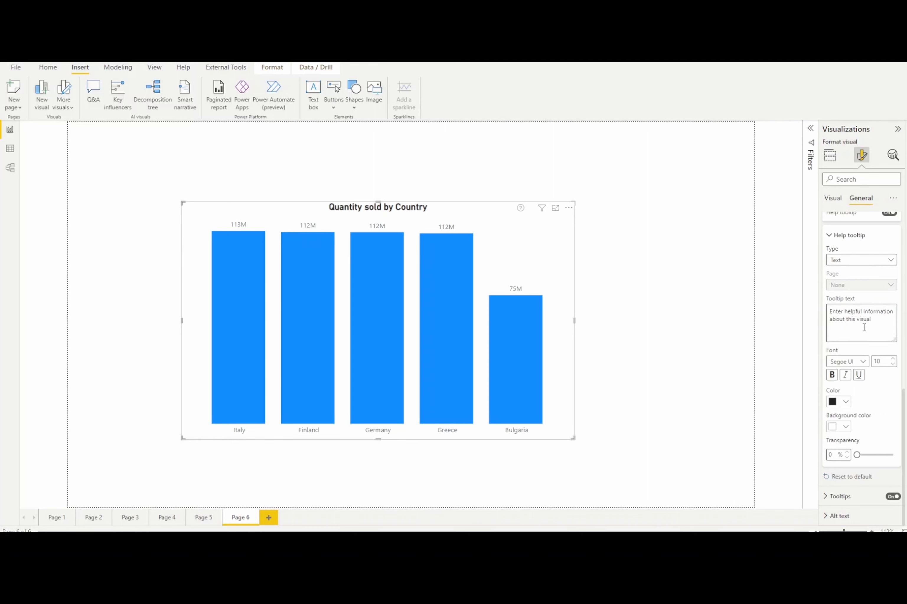
- Try the Report page type for the chart's help tooltip and return the type to Text
click(849, 316)
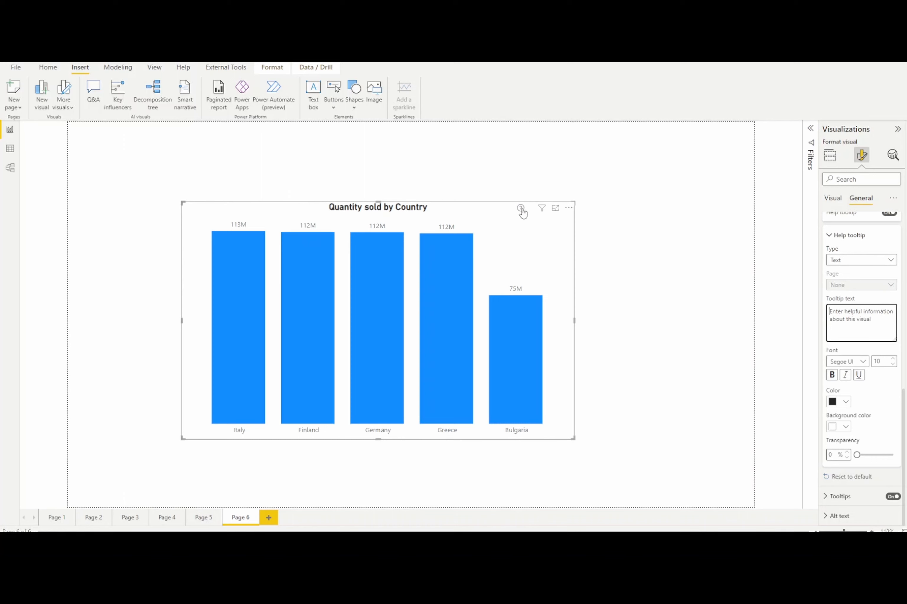
click(874, 261)
click(861, 288)
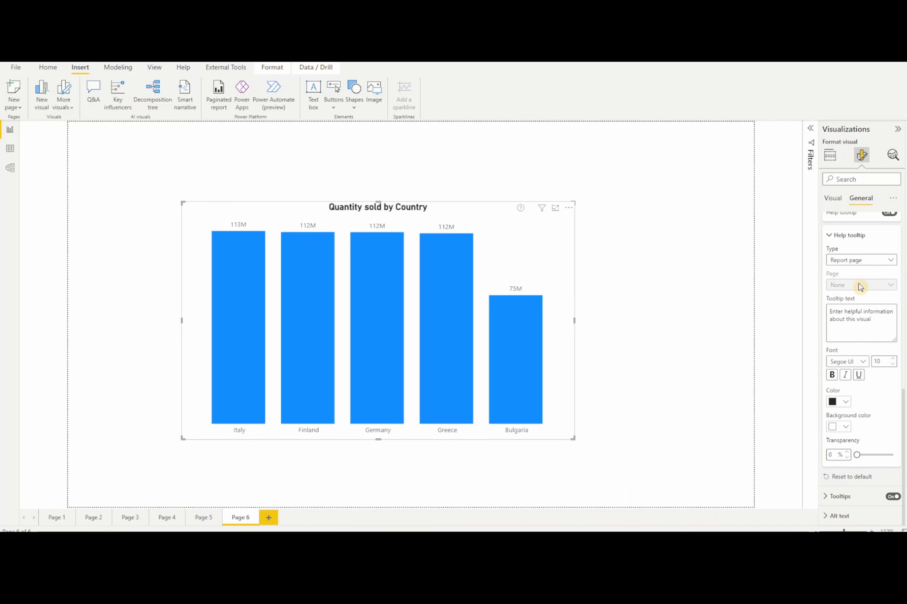
click(888, 261)
click(844, 276)
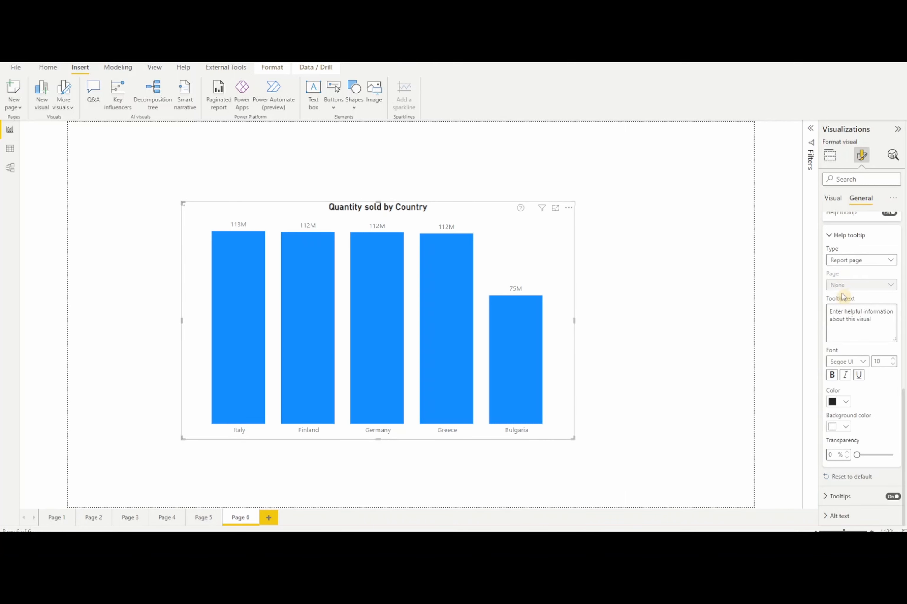
- Set the help tooltip's text to "In this visual we are displaying top 5 countries based on Qty sold"
click(853, 317)
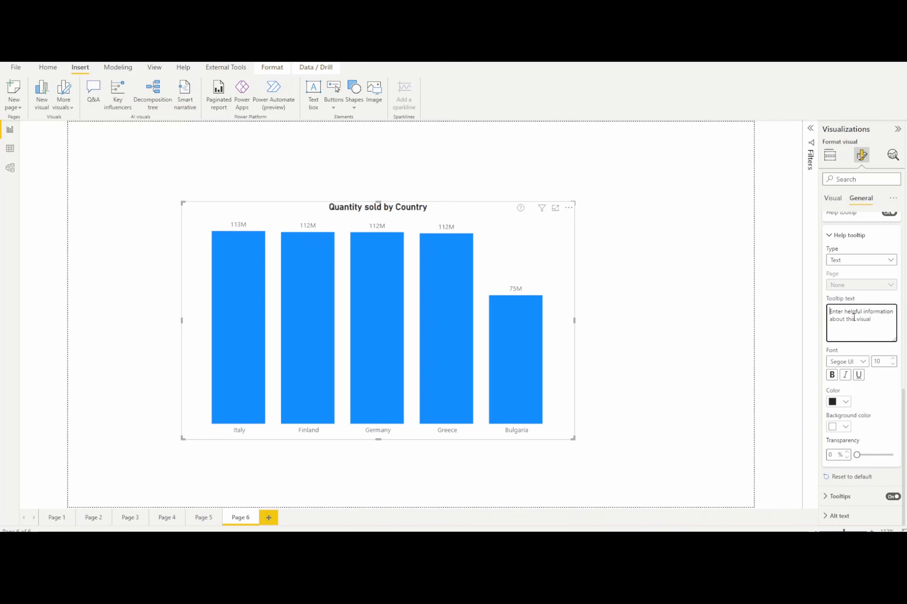
text(I)
text(w)
text(e are displaying top 5 countrie)
text(s based o)
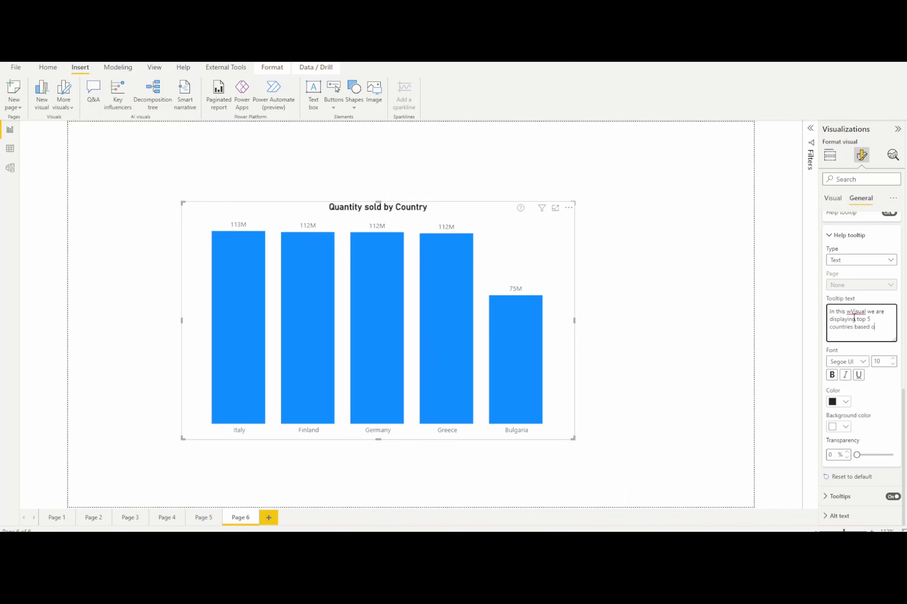
text(n Qty sold)
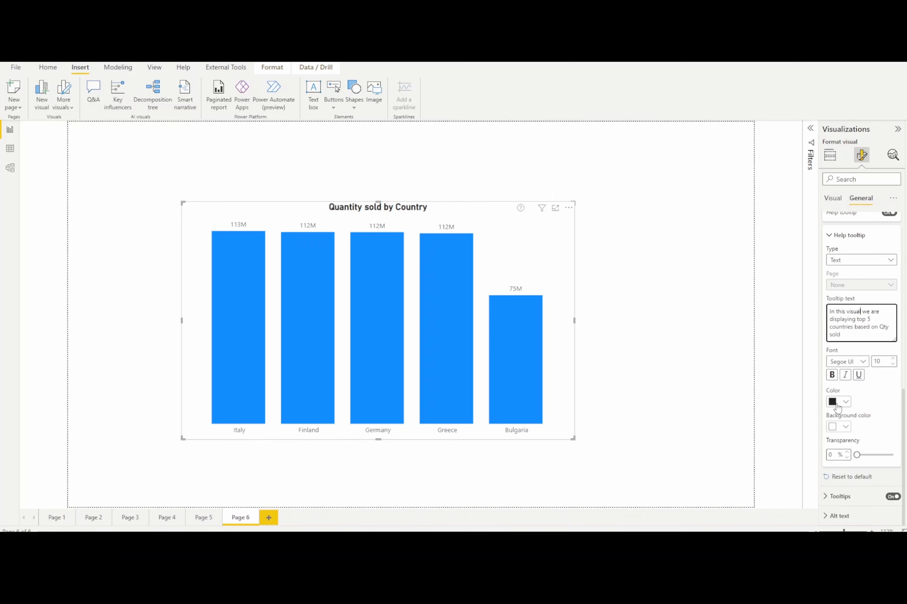
- Make the help tooltip's text bold and preview the tooltip on the chart
click(831, 376)
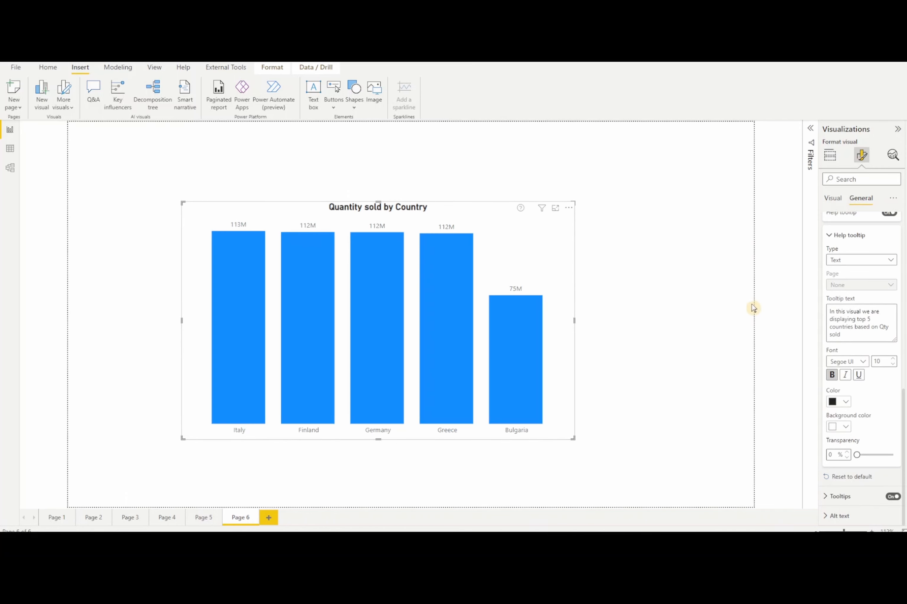
click(782, 312)
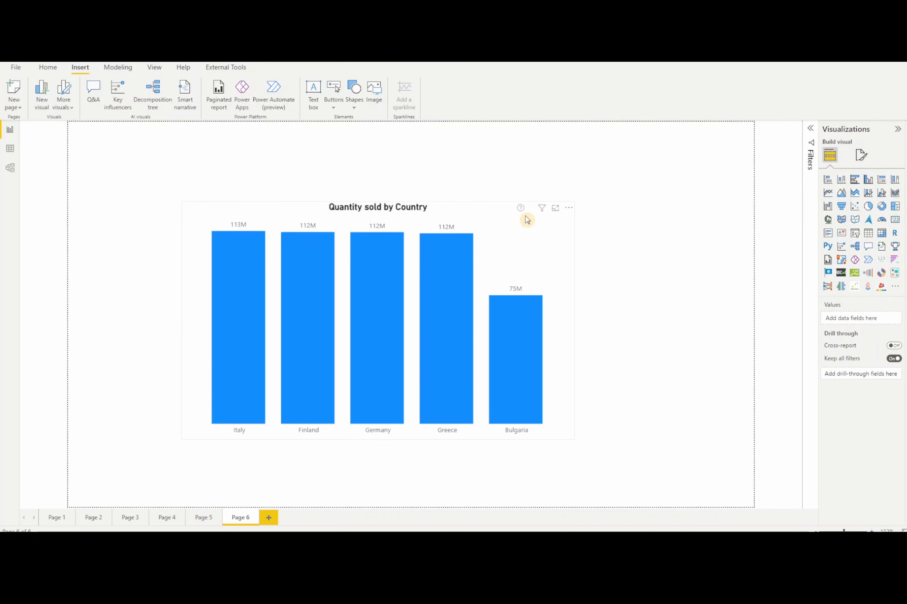
mouse_move(522, 214)
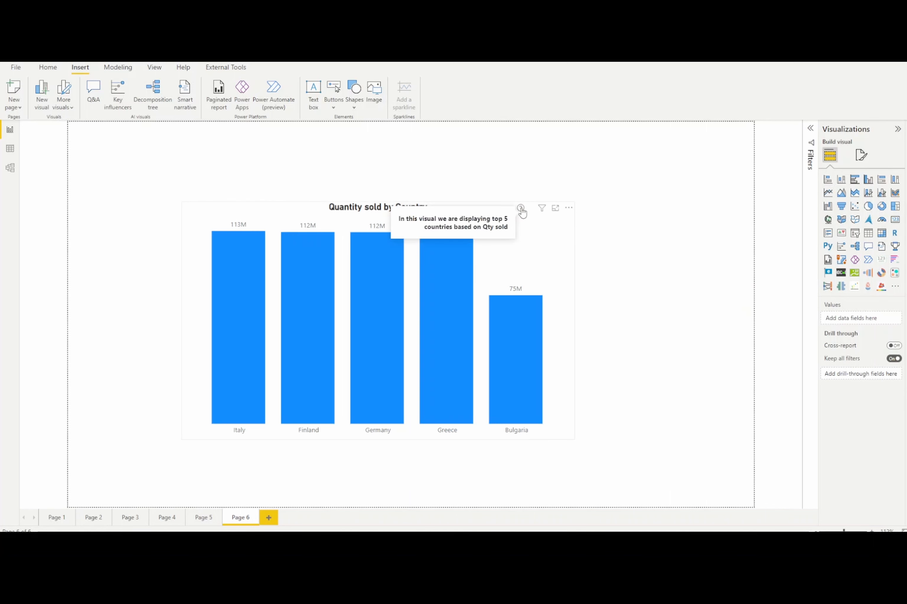
- Give the chart's help tooltip a black background and white text, and preview the tooltip
click(528, 266)
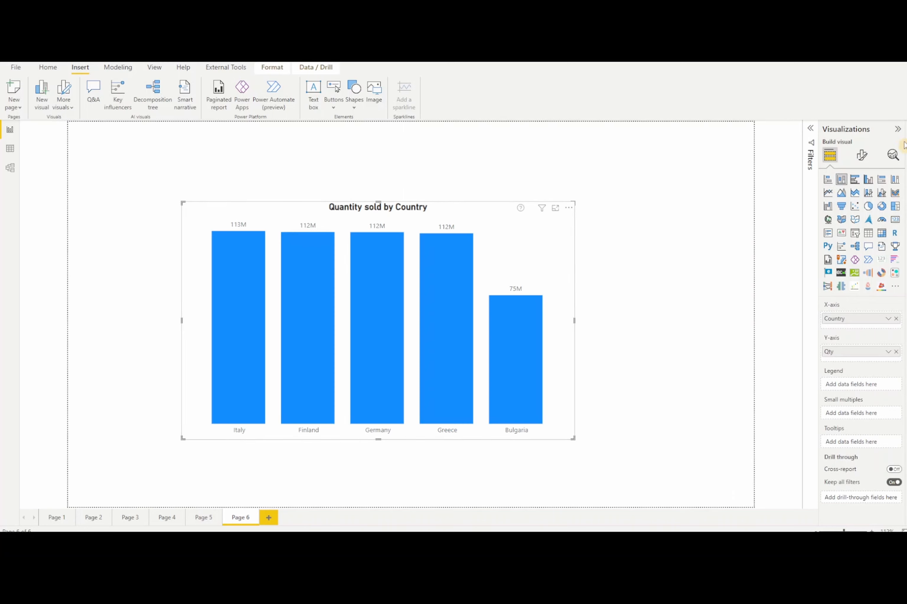
click(862, 156)
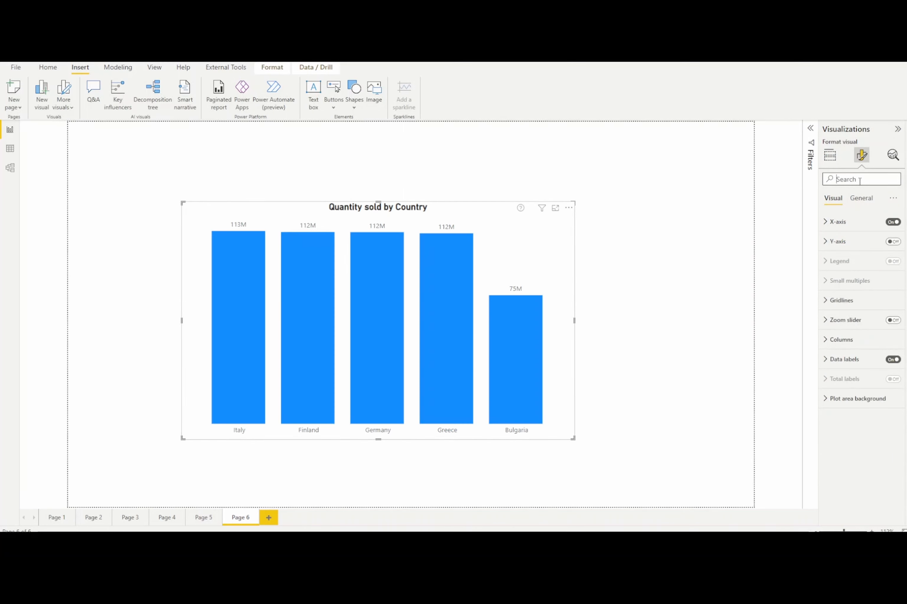
click(860, 181)
text(help)
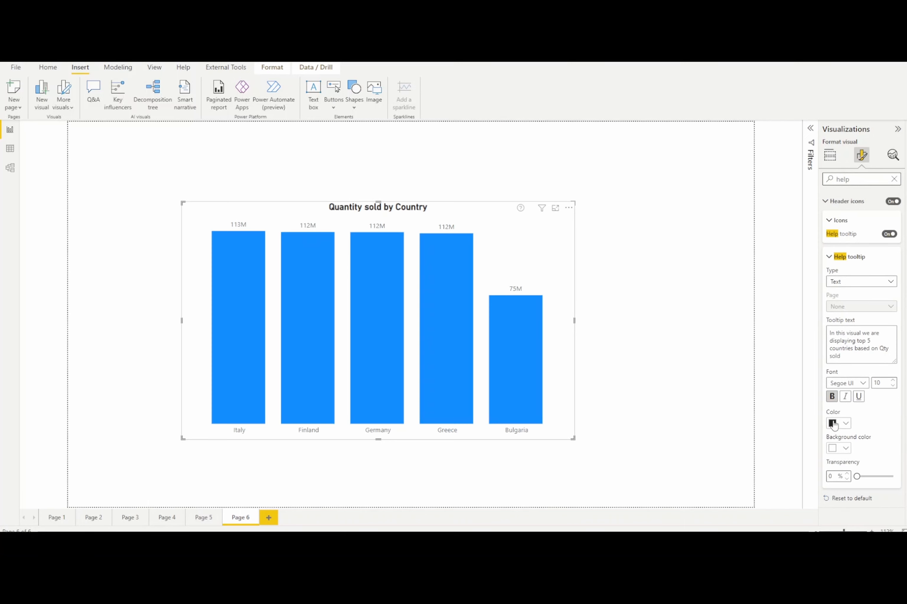
click(846, 449)
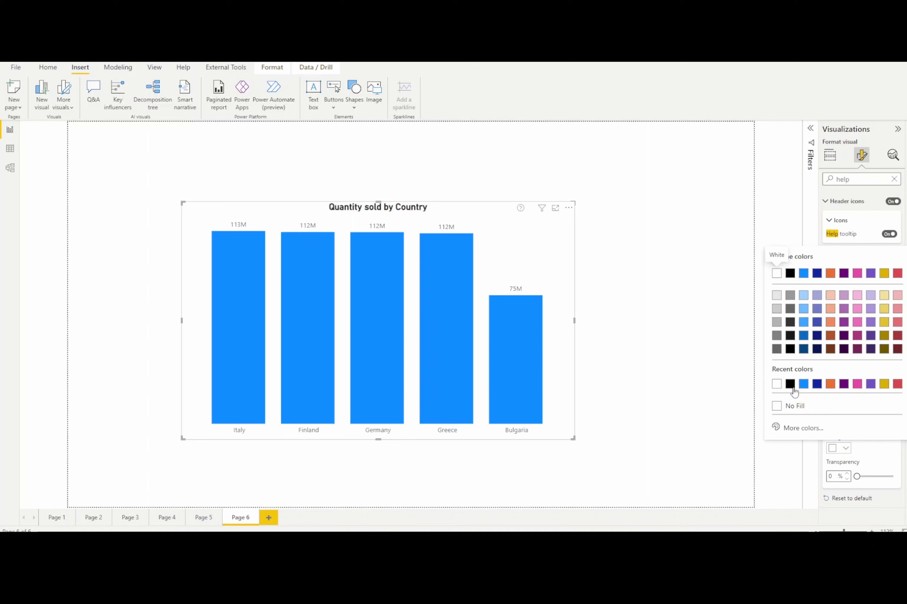
click(791, 385)
click(846, 424)
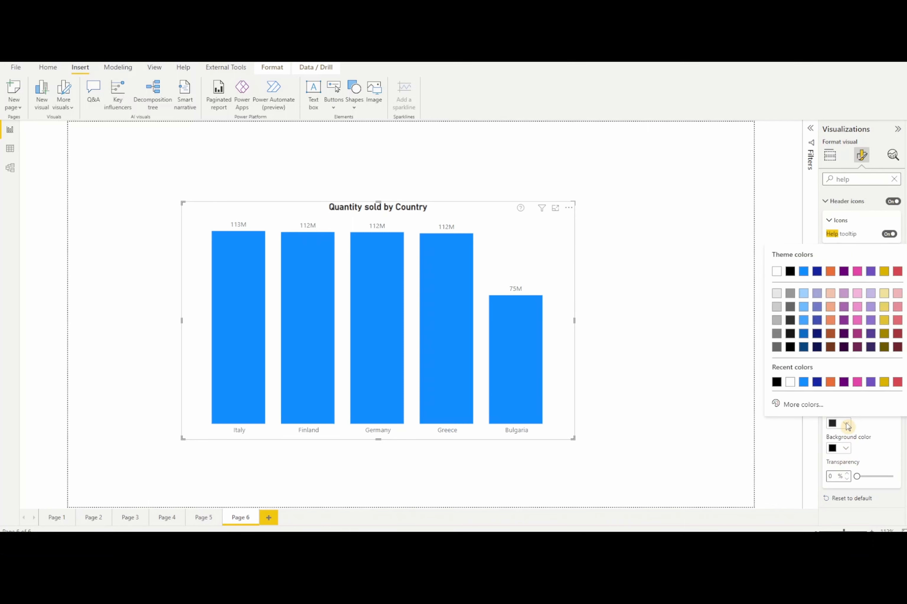
click(790, 382)
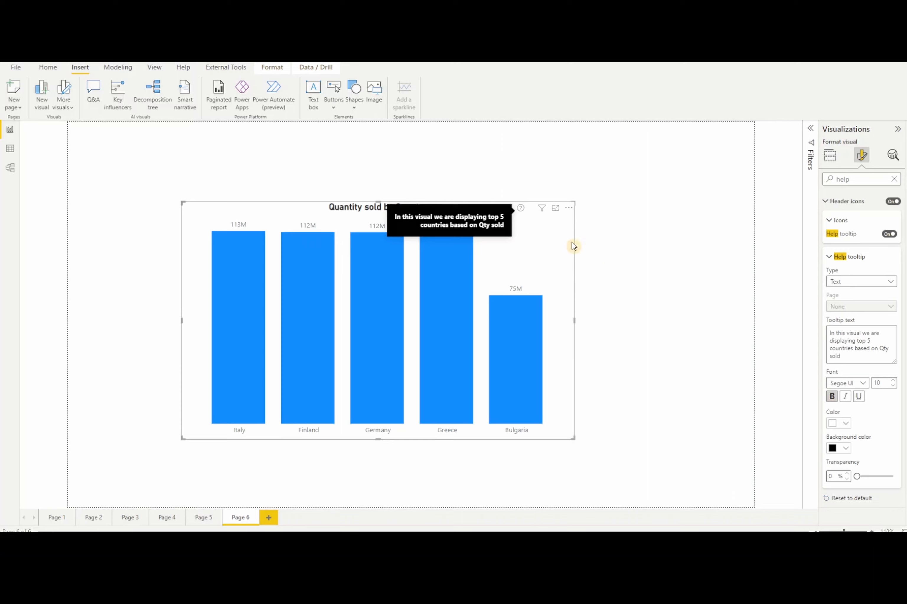
click(611, 266)
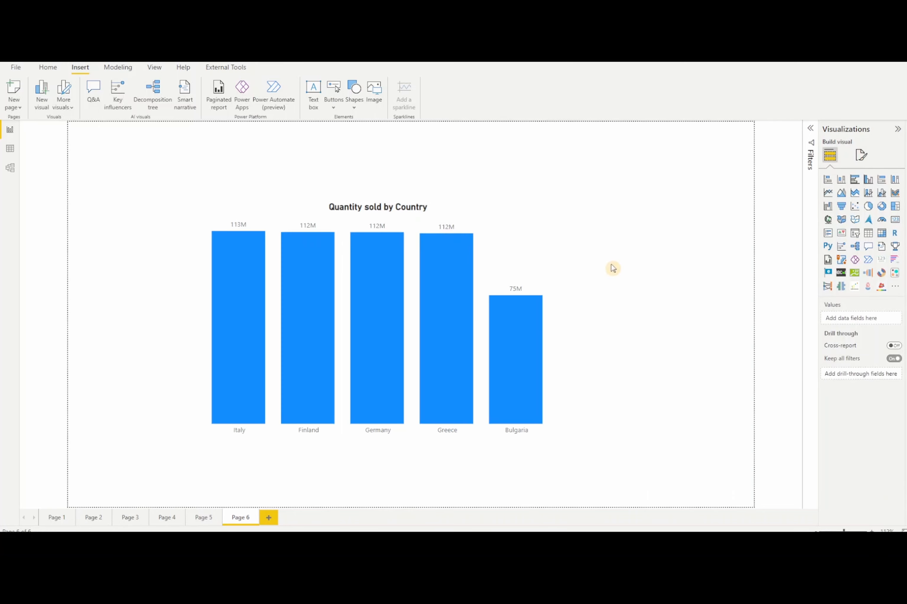
click(560, 267)
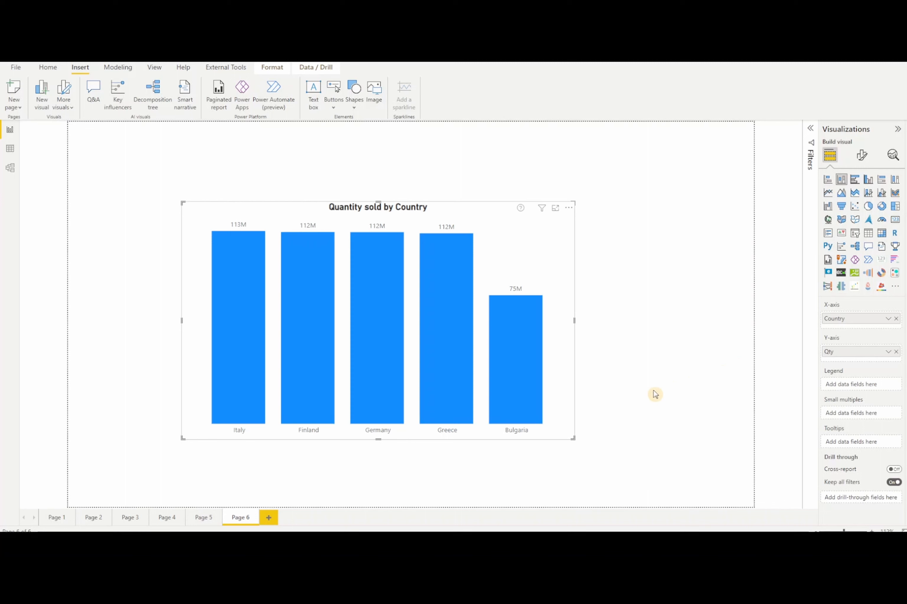
- Add a new report page and set its canvas type to Tooltip
mouse_move(510, 363)
click(269, 518)
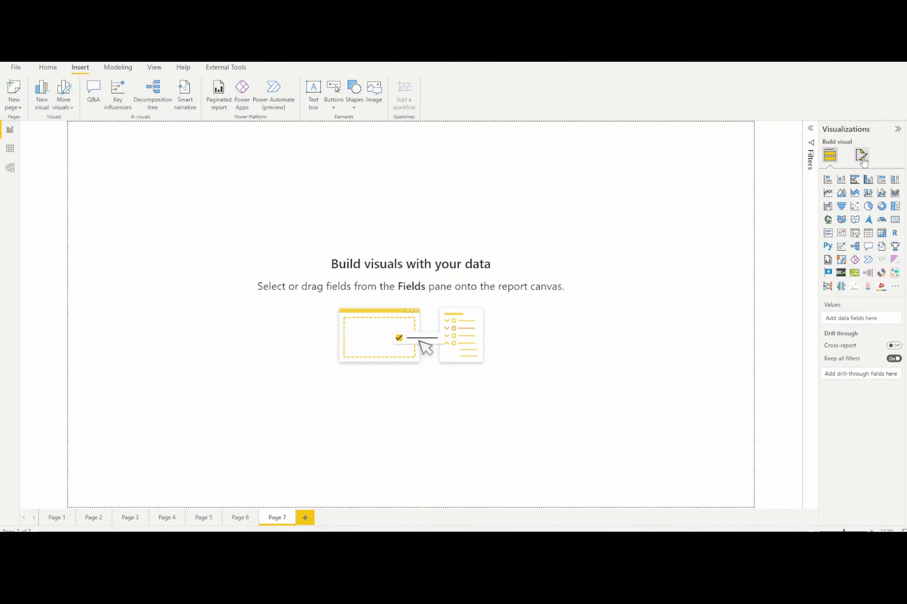
click(861, 154)
click(853, 222)
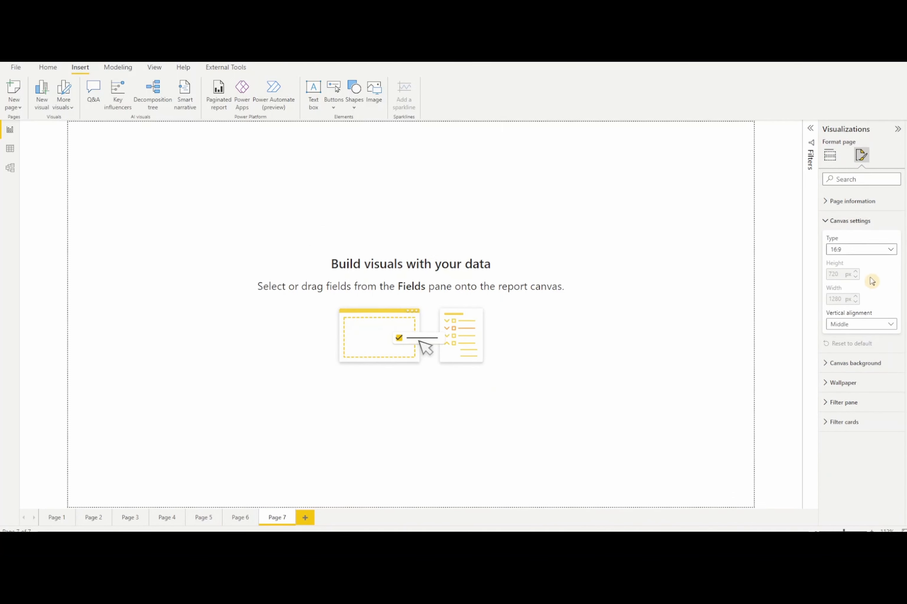
click(866, 252)
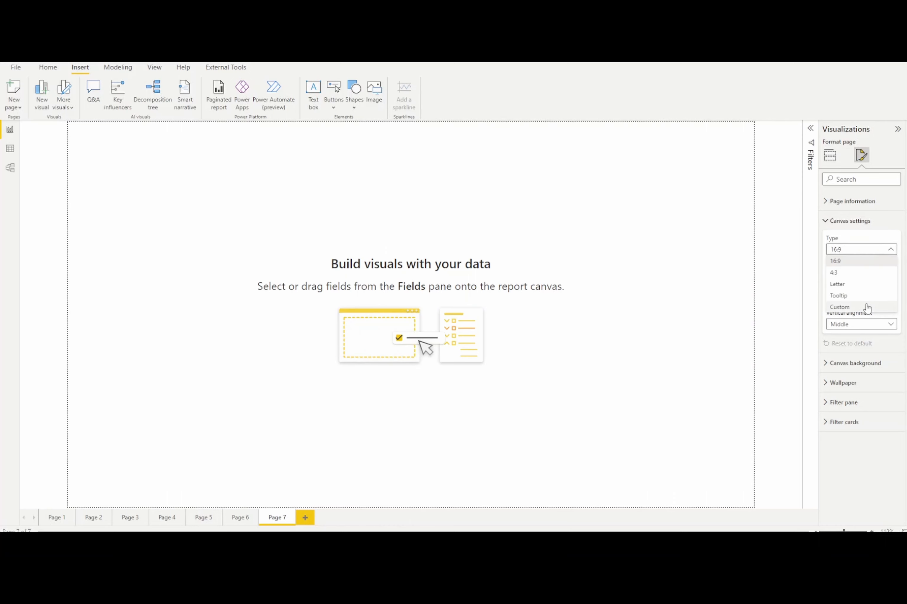
click(842, 296)
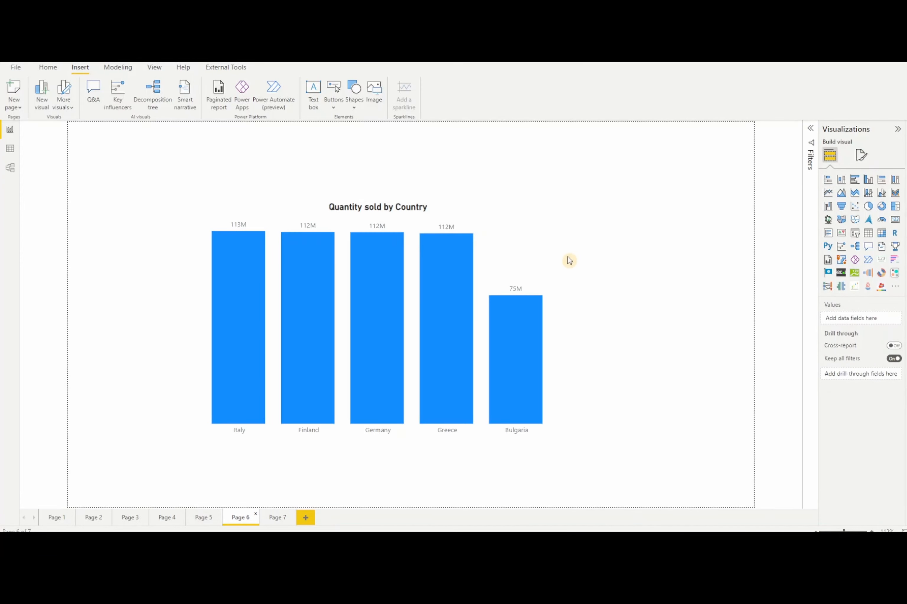
- Check the help icon on the Page 6 chart, return to Page 7 and rename that page as TT help
click(516, 241)
mouse_move(522, 212)
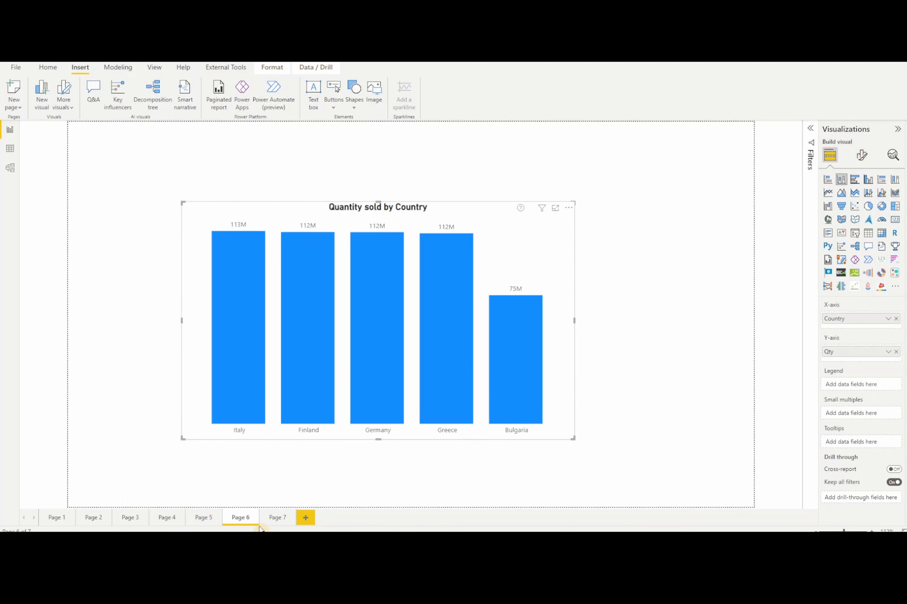
click(270, 524)
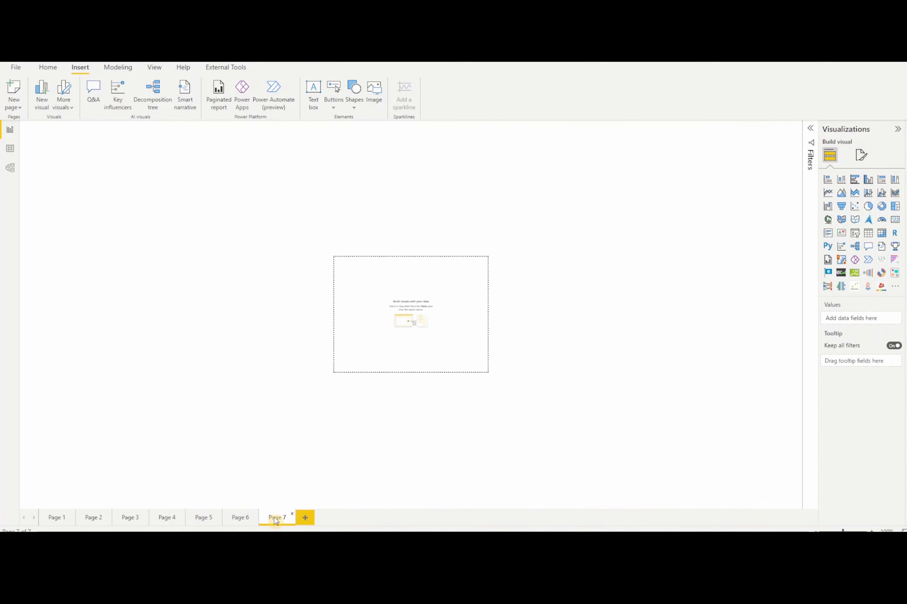
double_click(275, 518)
text(T help)
key(Return)
- Insert a text box on the TT help page, stretch it to fill the whole canvas and place the cursor inside
click(313, 94)
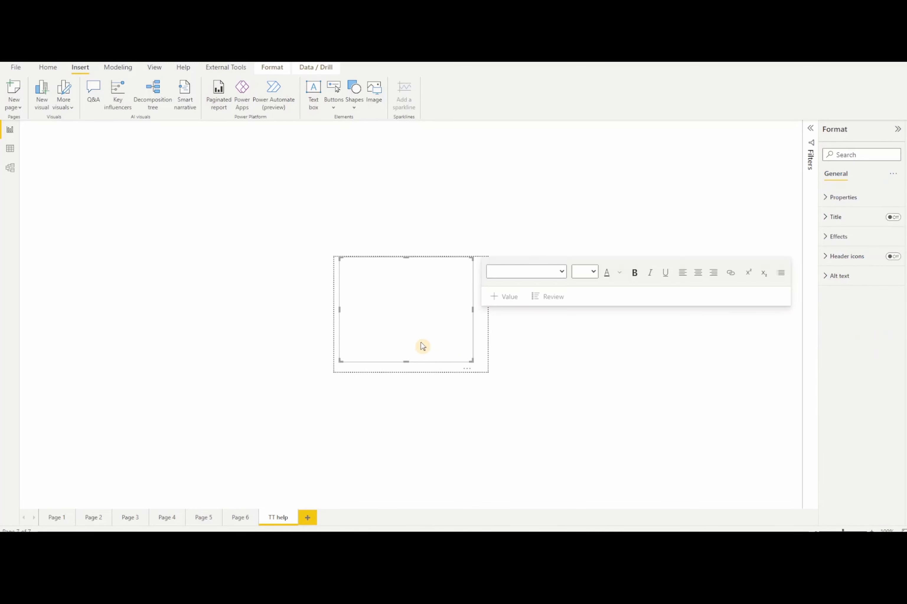
drag(471, 362, 488, 376)
drag(340, 259, 329, 259)
click(374, 294)
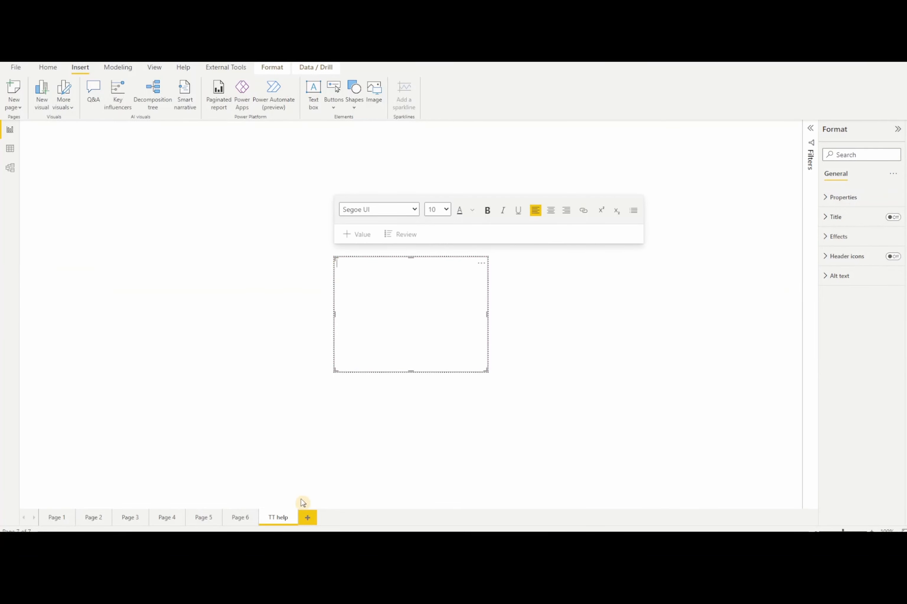
- Enter "In this visual we are dsiplaying only Top 5 countries based on Qty sold" in the TT help text box, centred at font size 20
click(244, 519)
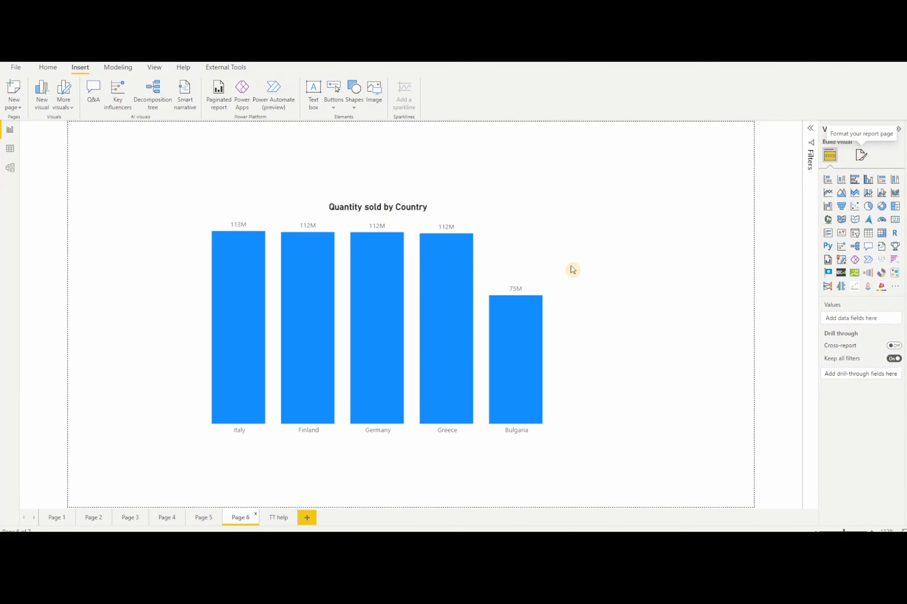
click(523, 242)
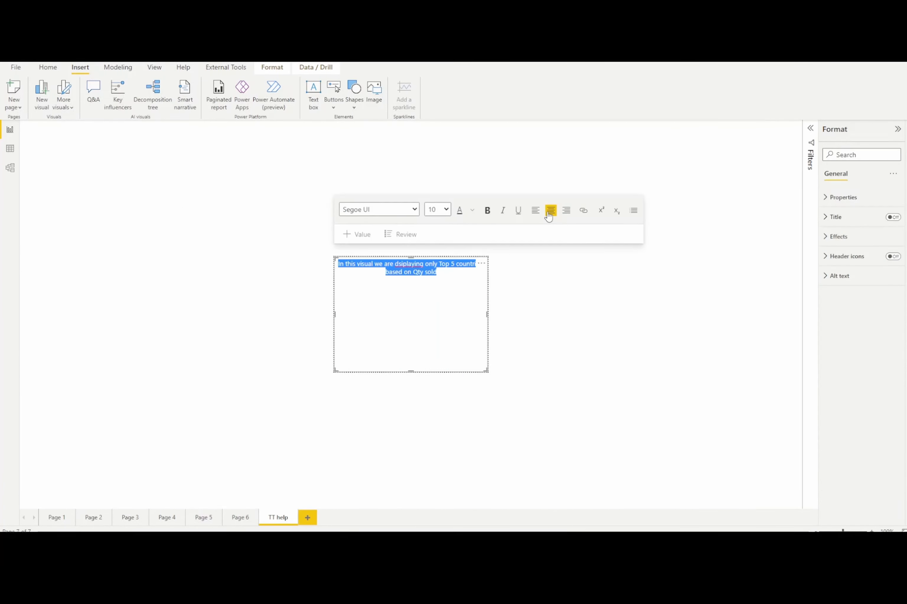
click(451, 213)
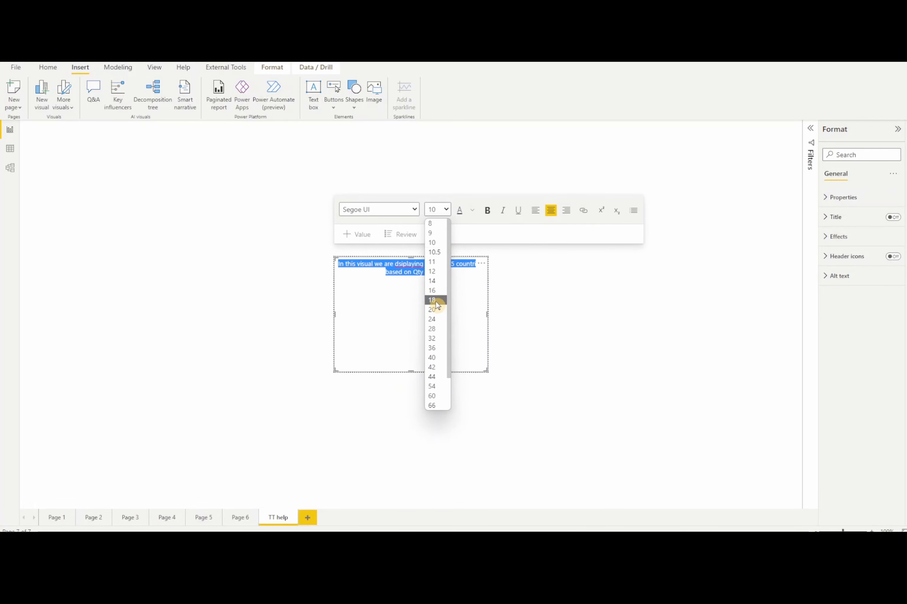
click(433, 310)
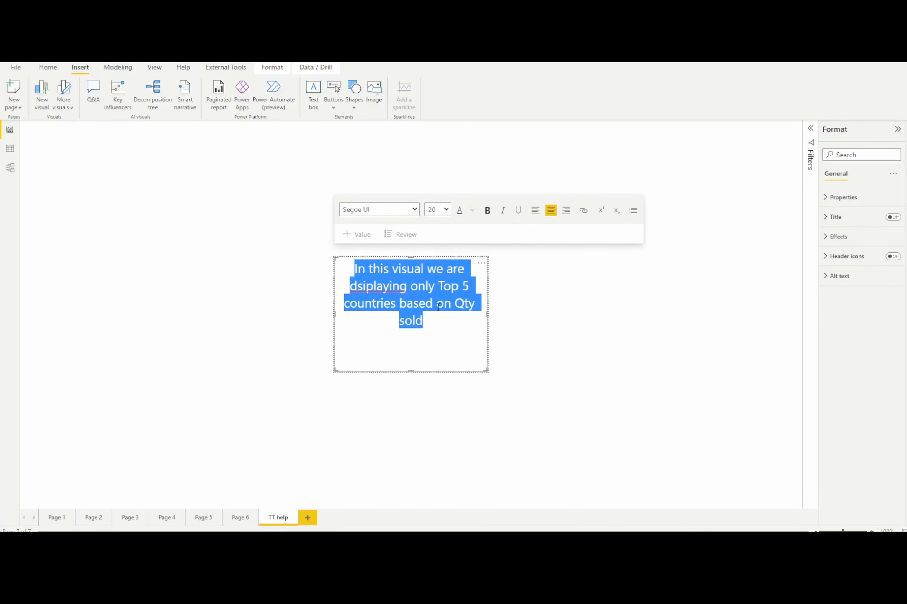
- Correct the misspelled word "dsiplaying" to "displaying" in the TT help text box using the spelling suggestion
click(384, 289)
click(363, 288)
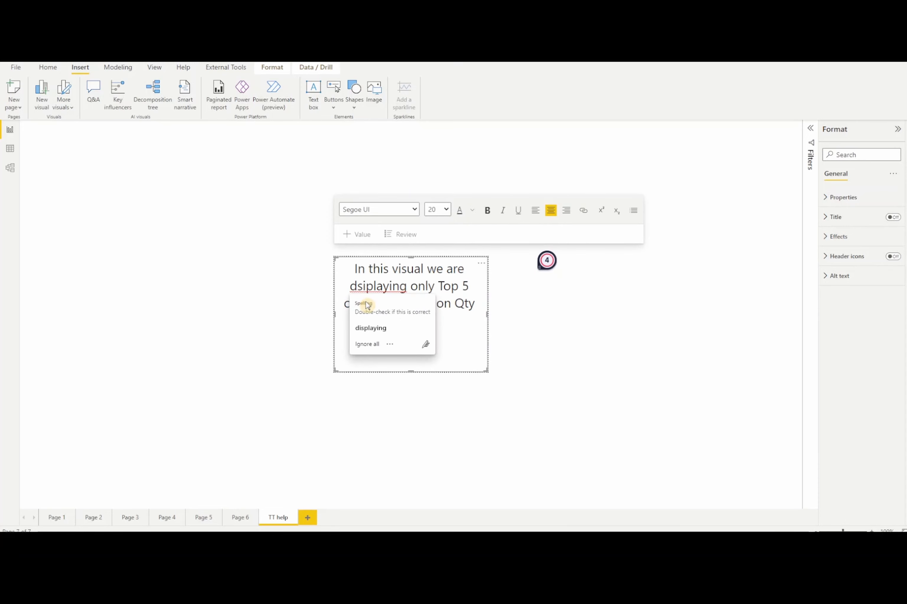
click(379, 329)
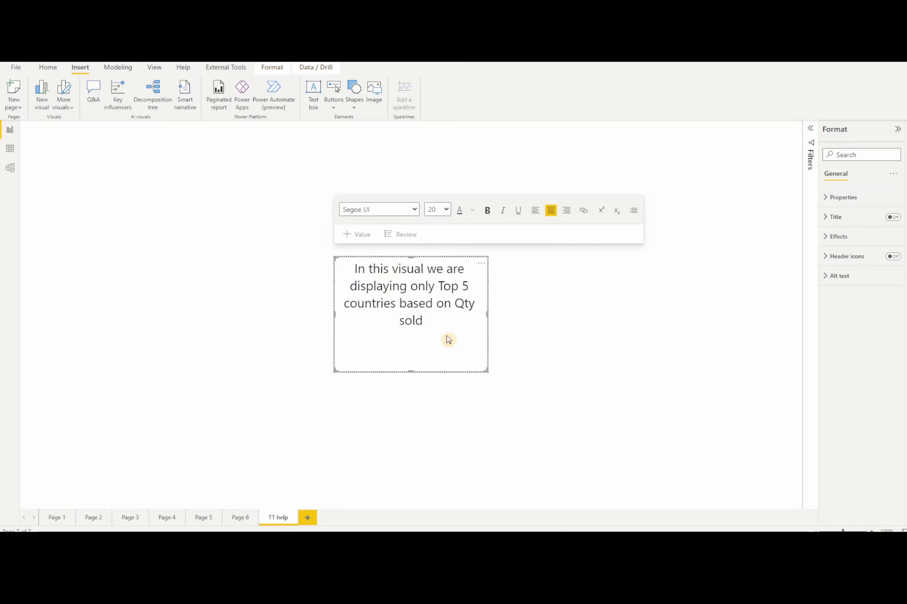
drag(436, 336, 341, 269)
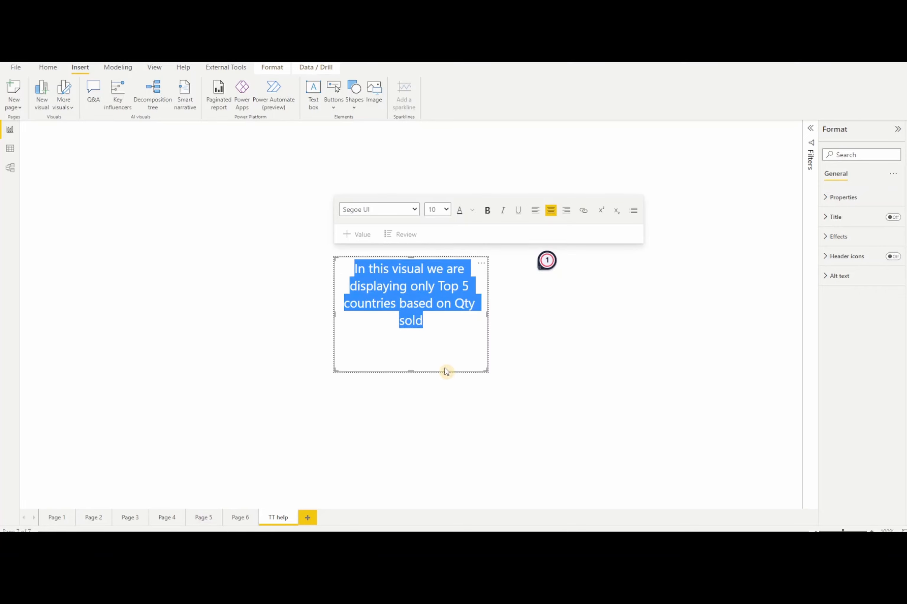
click(553, 349)
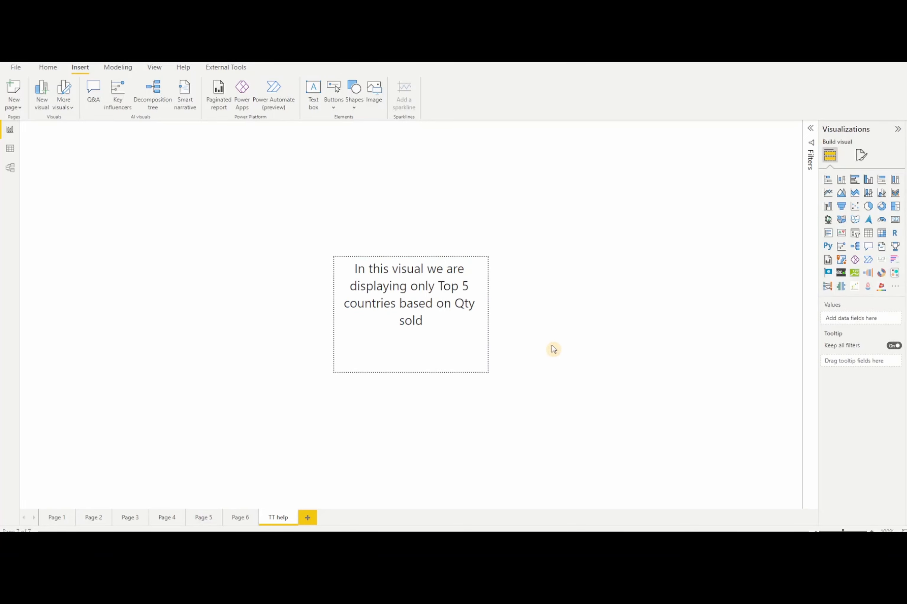
drag(416, 319, 334, 273)
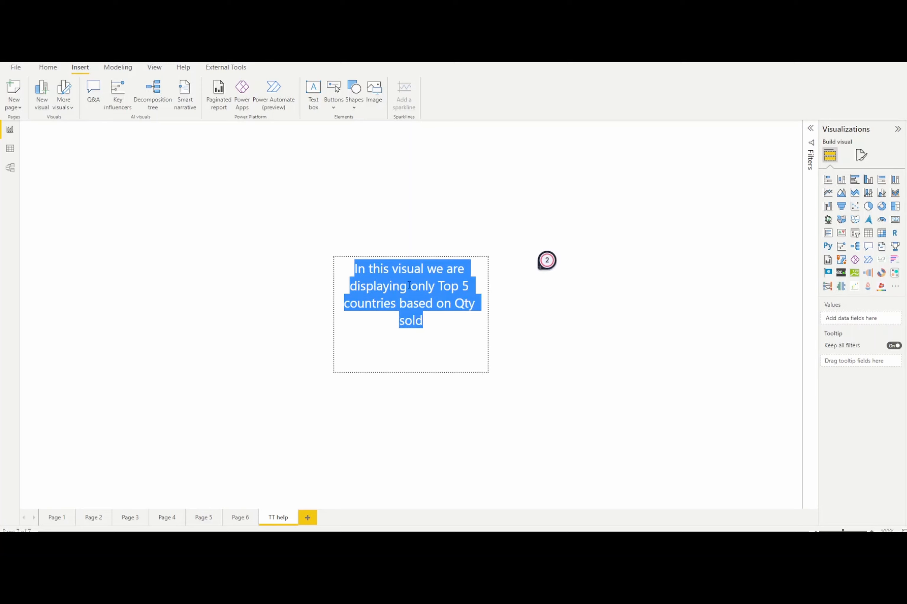
click(583, 335)
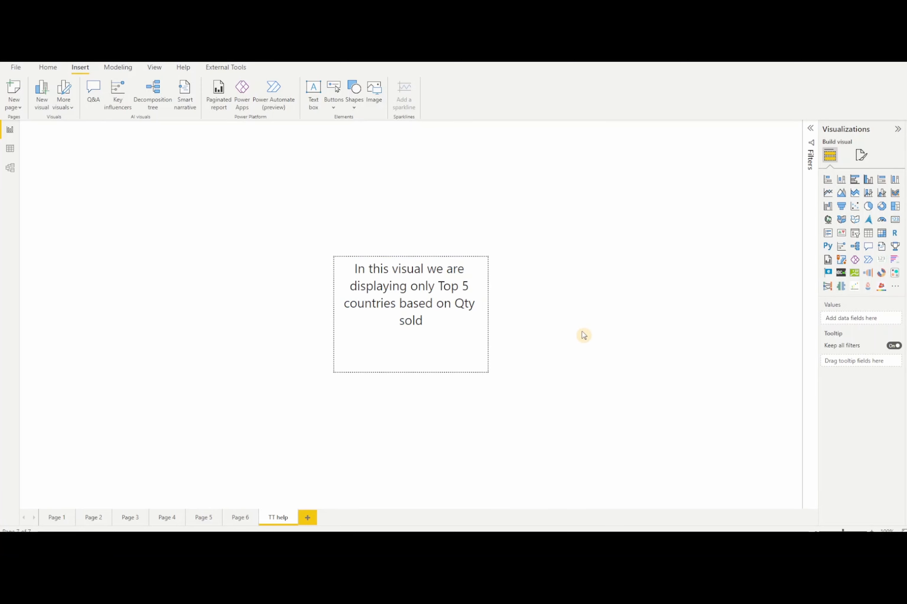
- Set the Page 6 chart's help tooltip type to Report page and choose TT help as its page
click(239, 519)
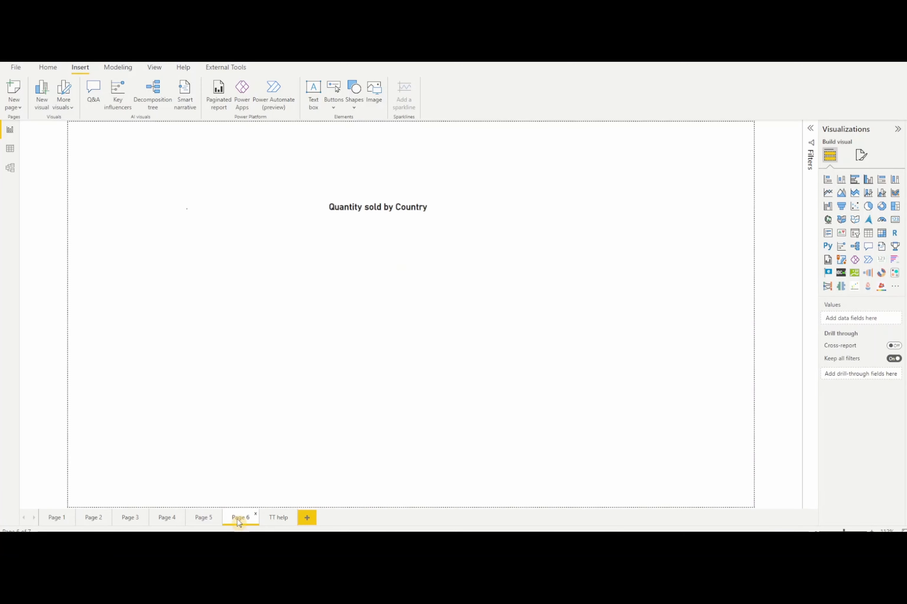
click(531, 252)
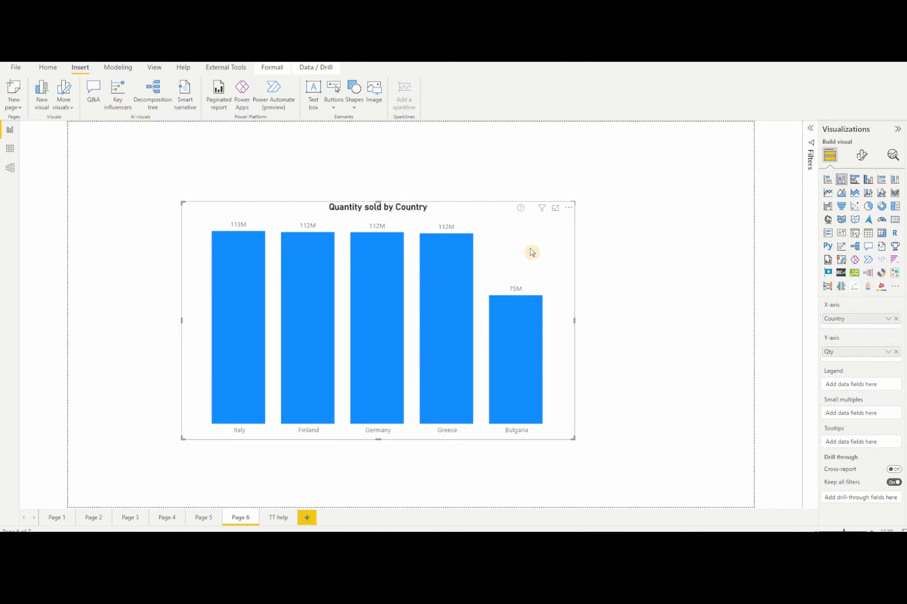
click(861, 158)
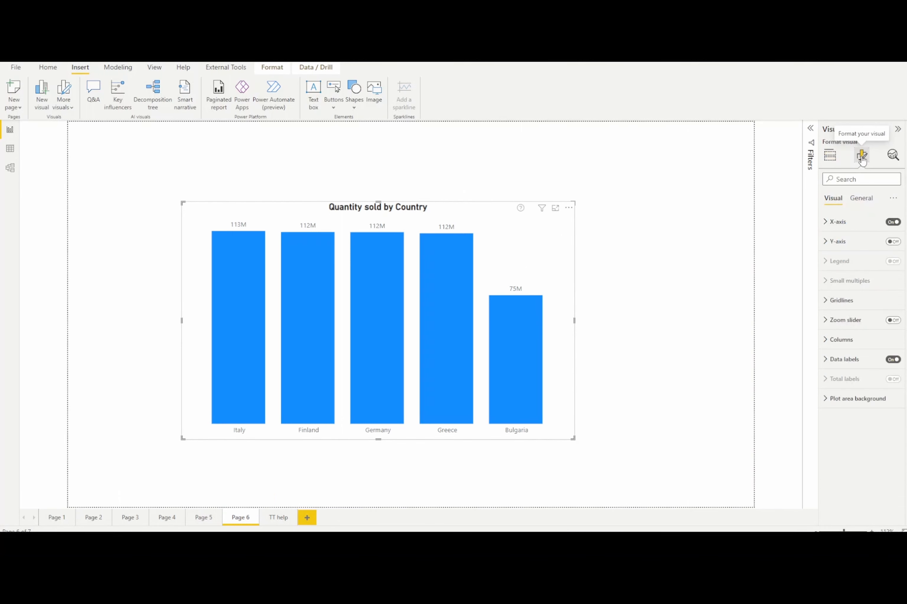
text(h)
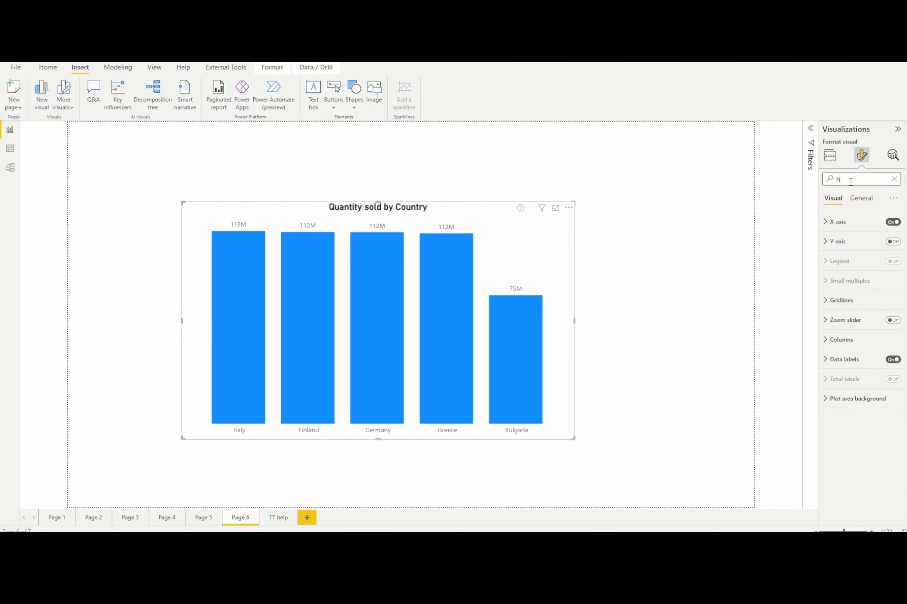
text(elp)
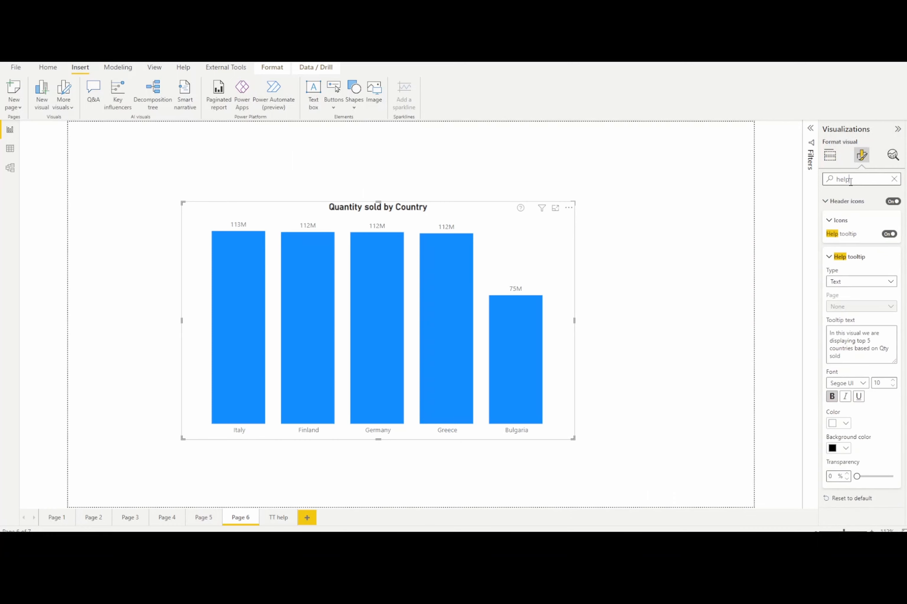
click(891, 283)
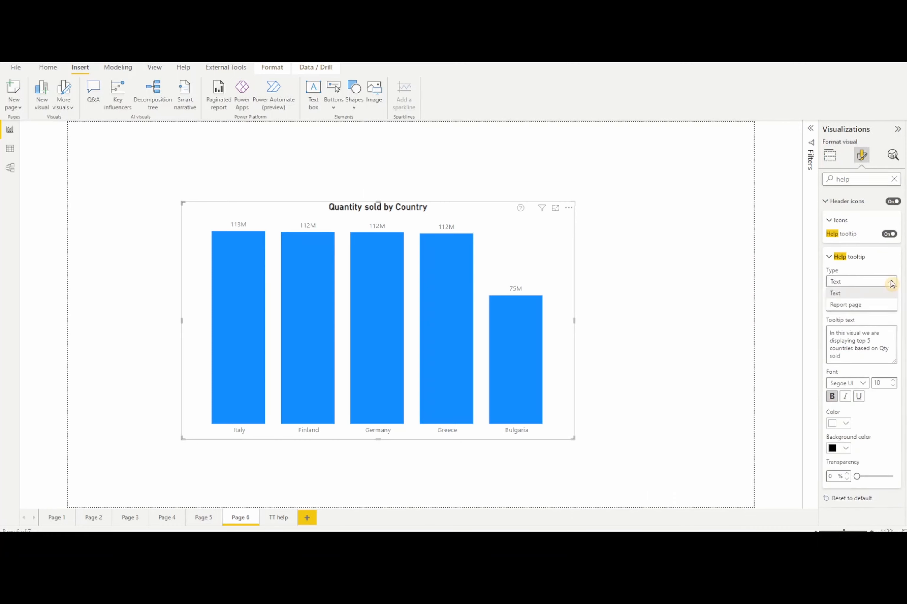
click(868, 307)
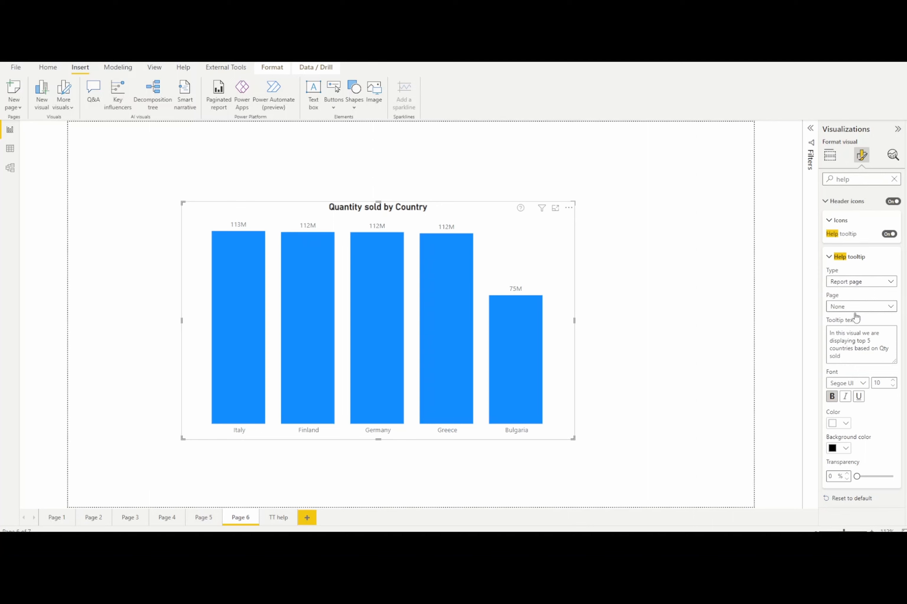
click(873, 310)
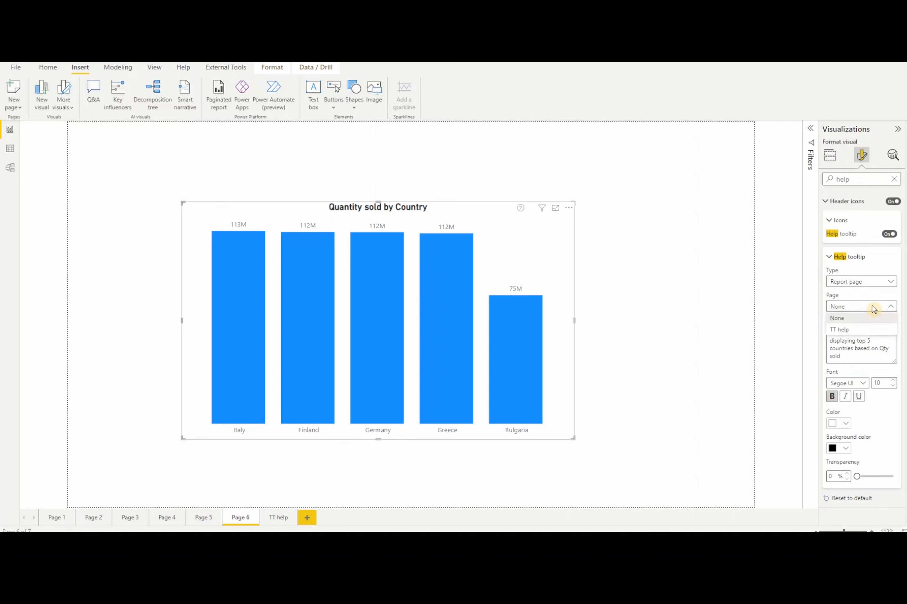
click(848, 331)
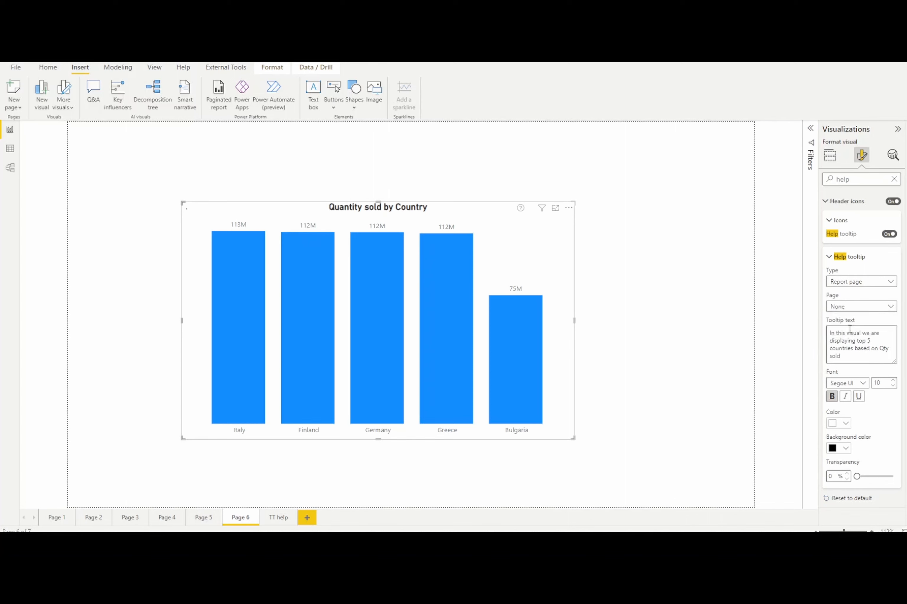
- Preview the Page 6 chart's help tooltip from its help icon, and hide the TT help page
click(792, 343)
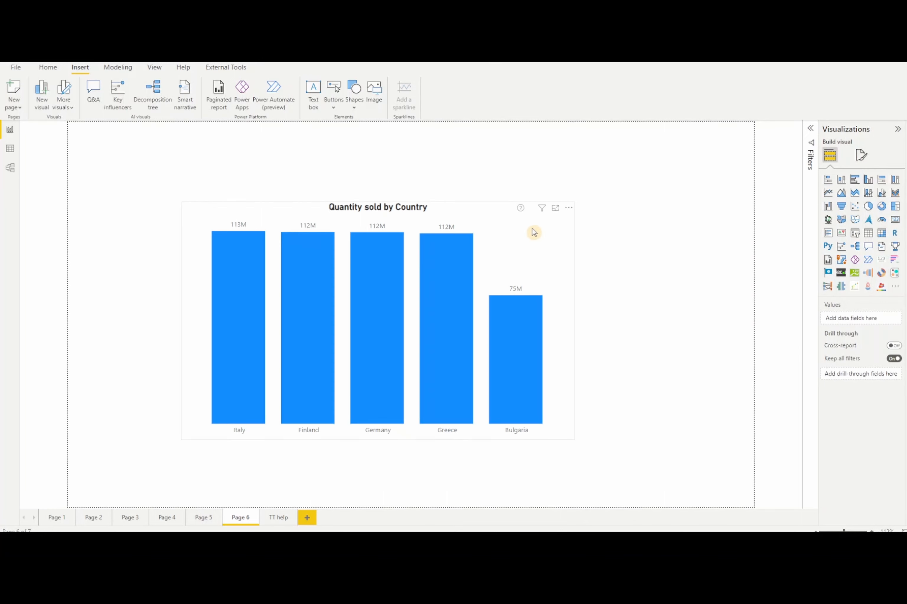
mouse_move(521, 211)
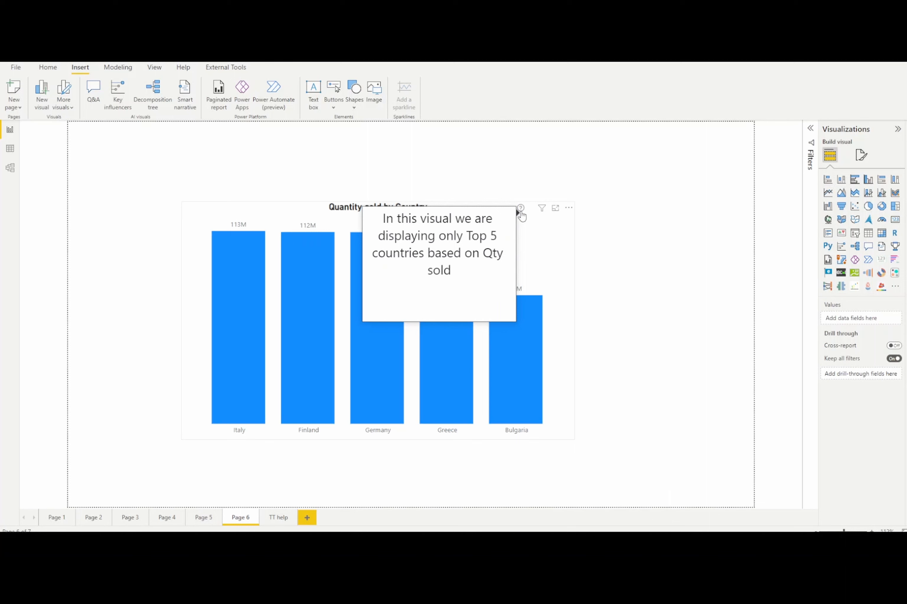
right_click(282, 520)
click(311, 510)
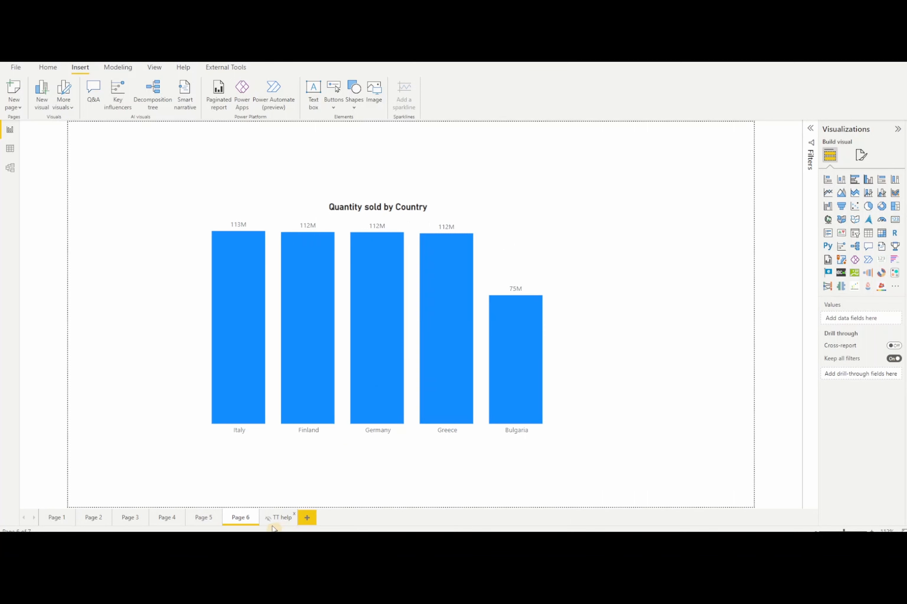